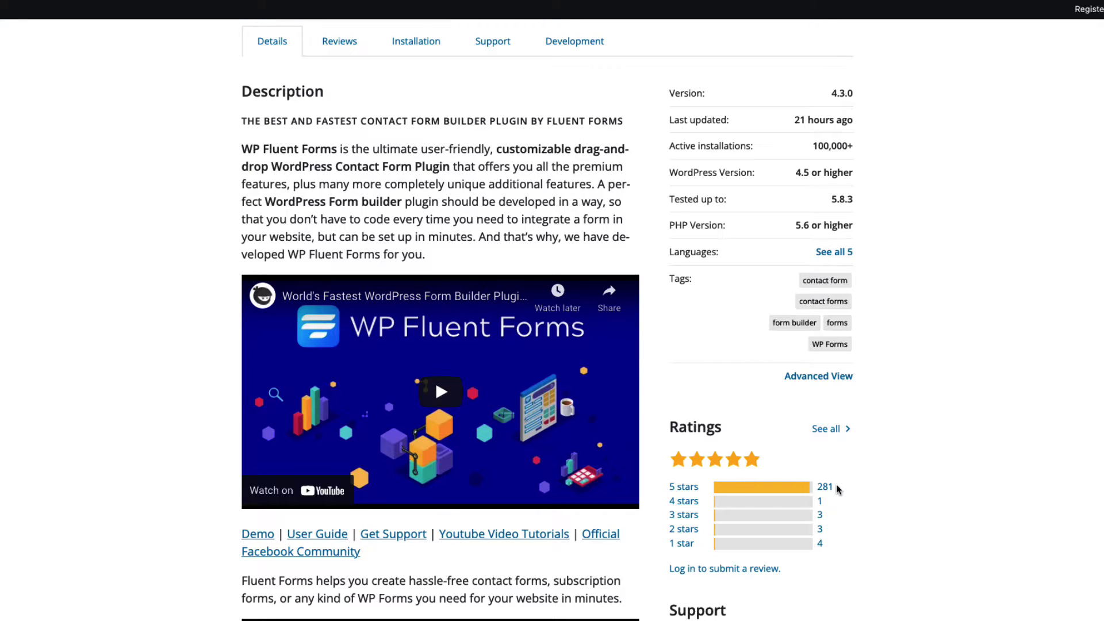
Step: Open the page for adding new plugins in the WordPress dashboard and search for "fluent forms"
scroll(975, 368, "up", 5)
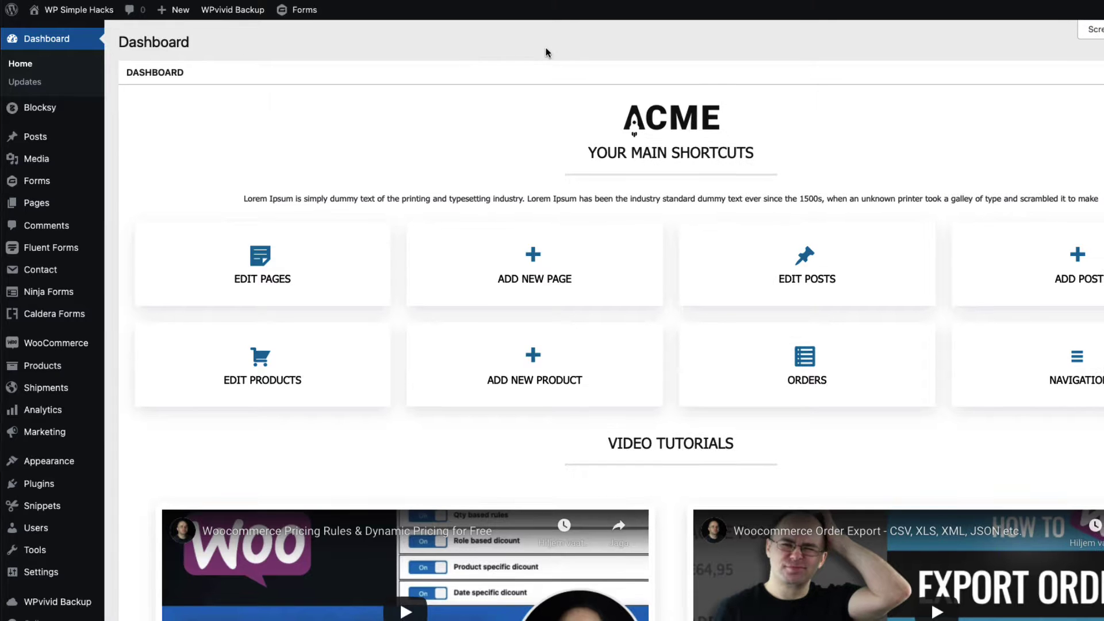
mouse_move(66, 488)
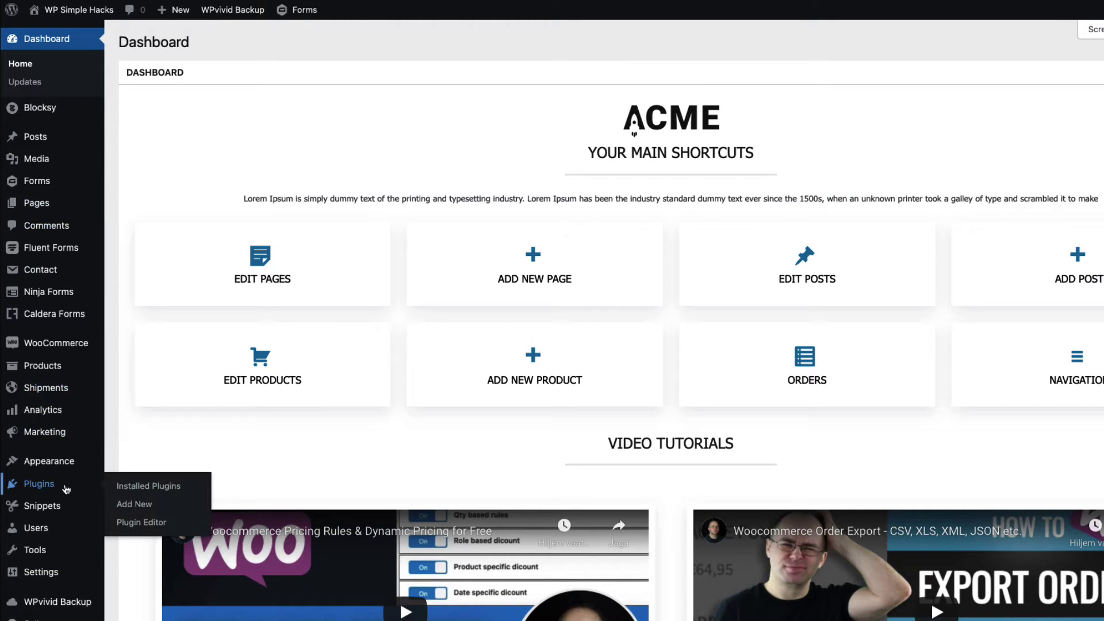
left_click(144, 509)
left_click(1079, 83)
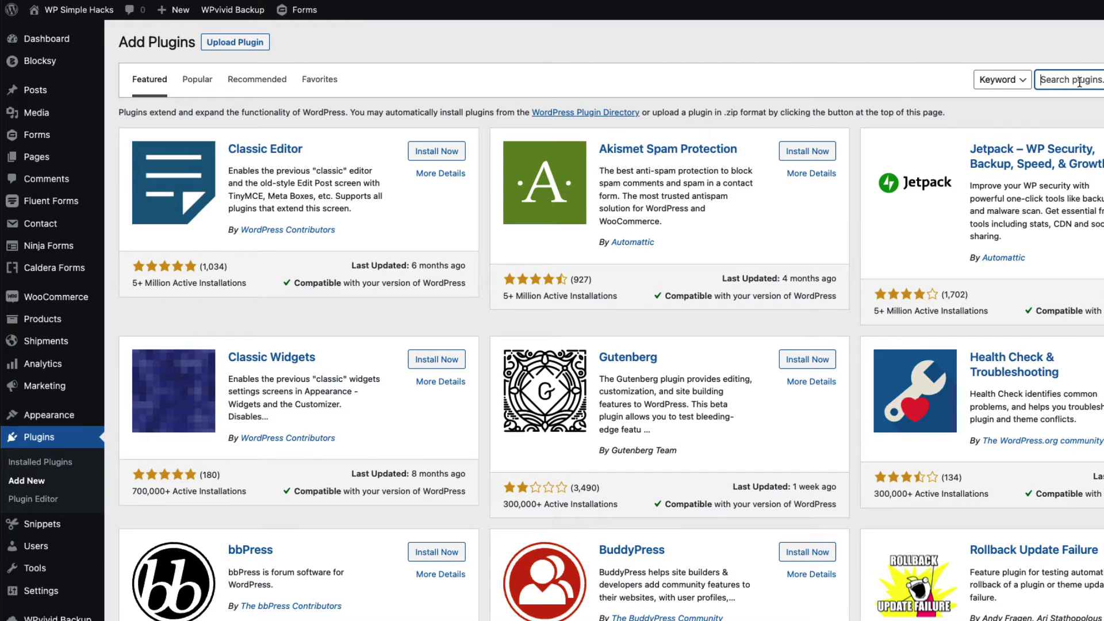
type("fluent forms")
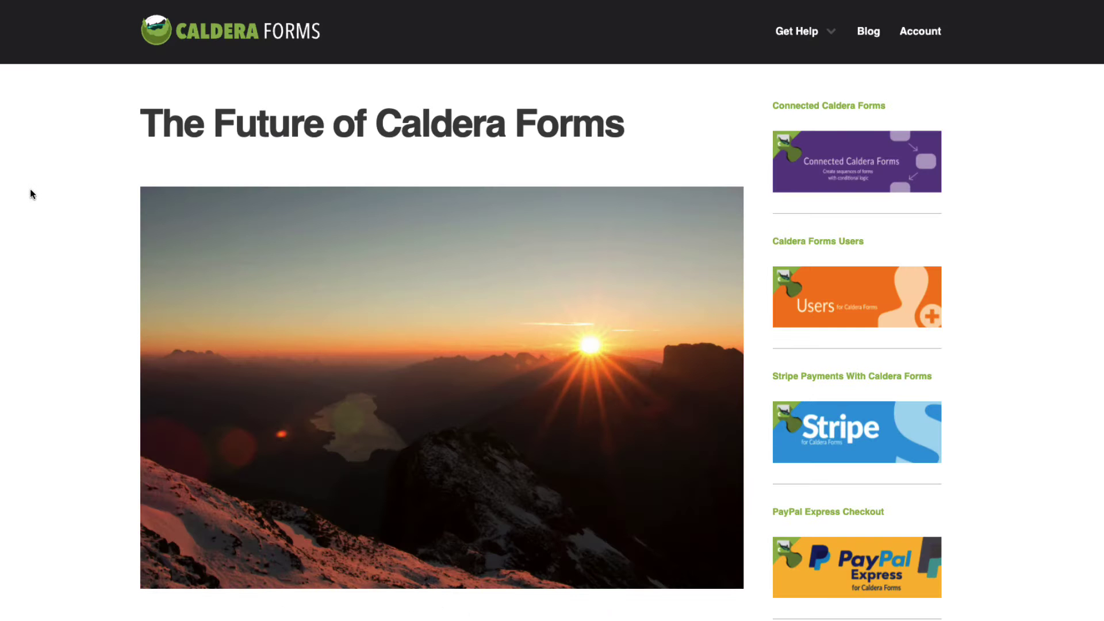
Step: Read the Future of Caldera Forms post, highlighting the part of the sentence about the plugin's retirement date
scroll(15, 219, "down", 5)
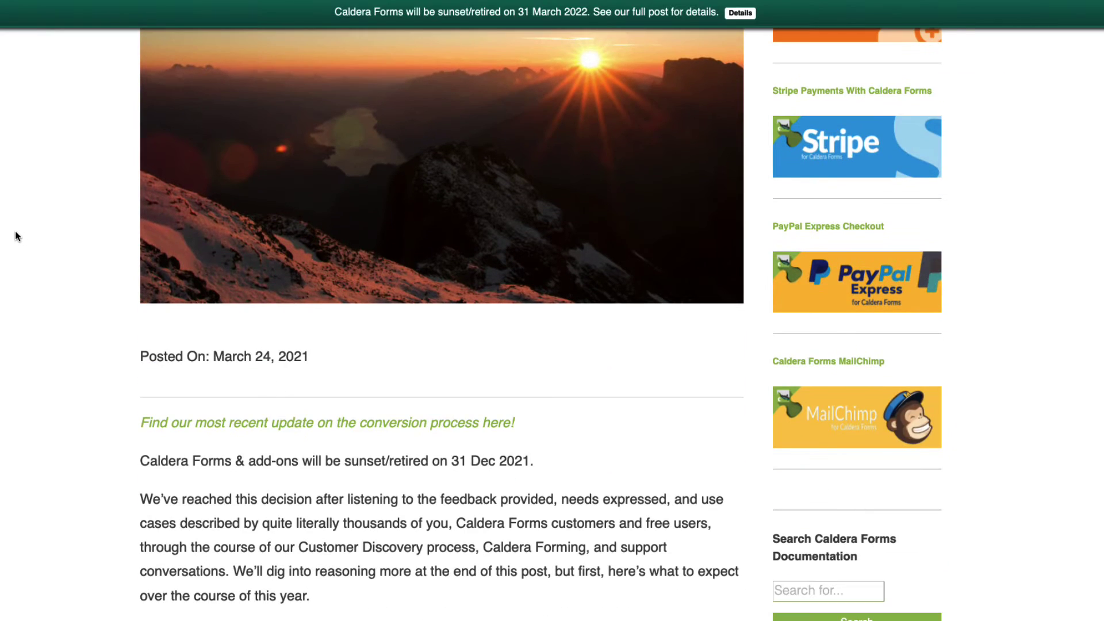
scroll(15, 232, "down", 3)
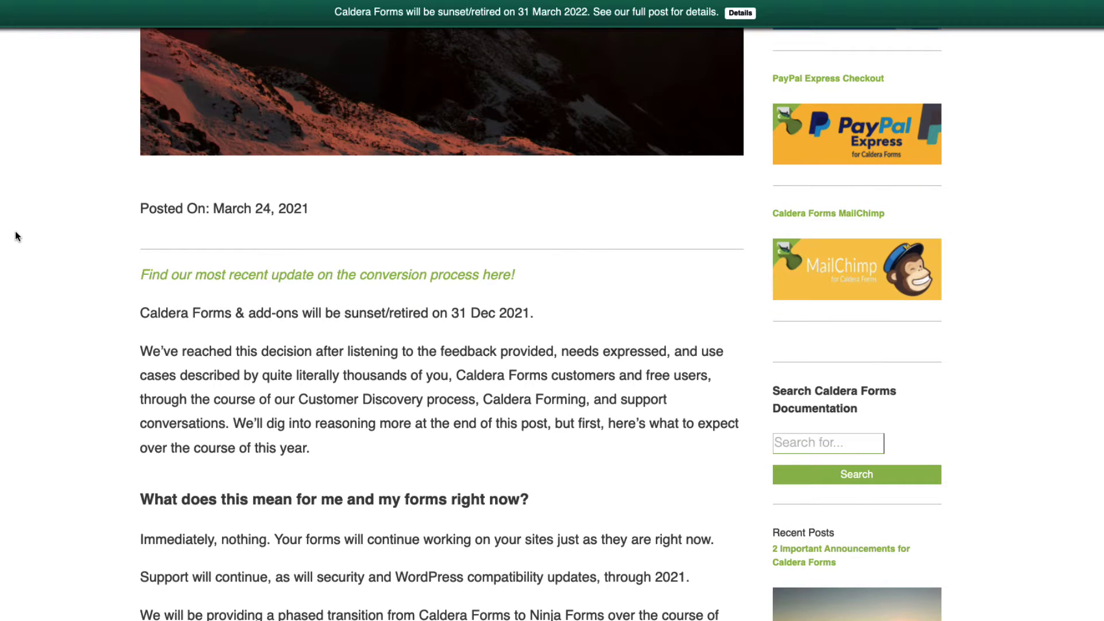
left_click_drag(535, 313, 345, 314)
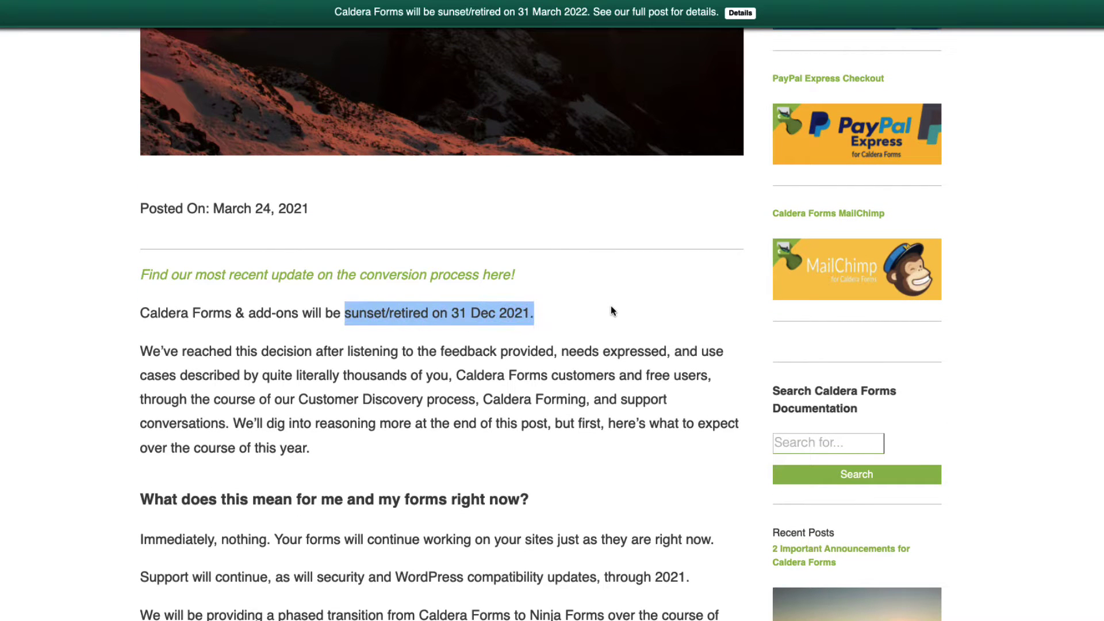
left_click(610, 307)
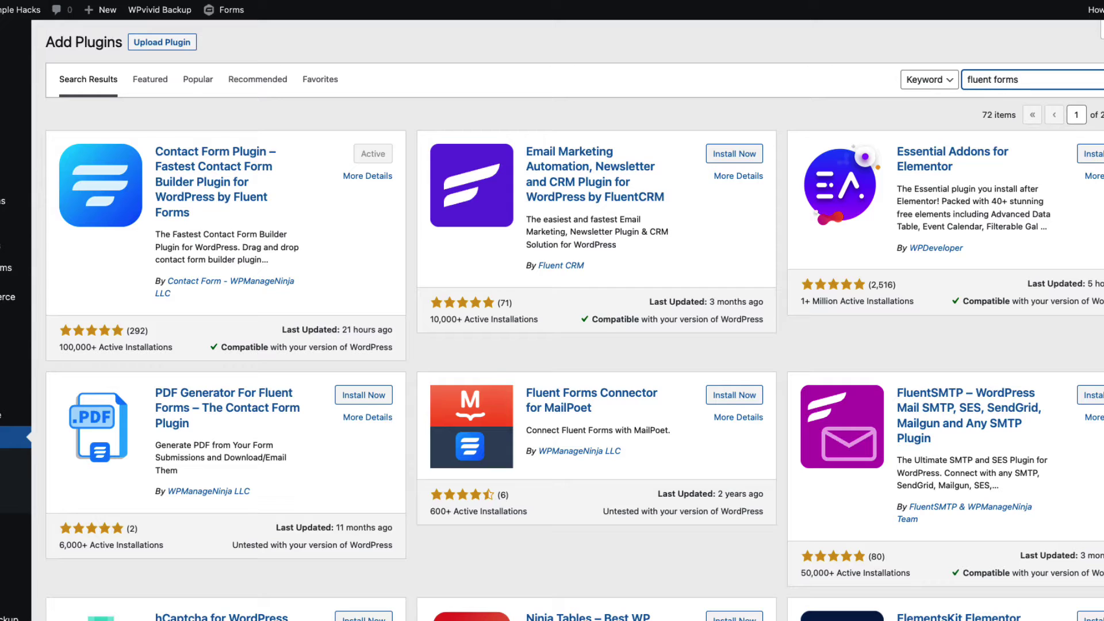
Step: Return to the WordPress dashboard and open the Migrator in the Fluent Forms tools
left_click(523, 49)
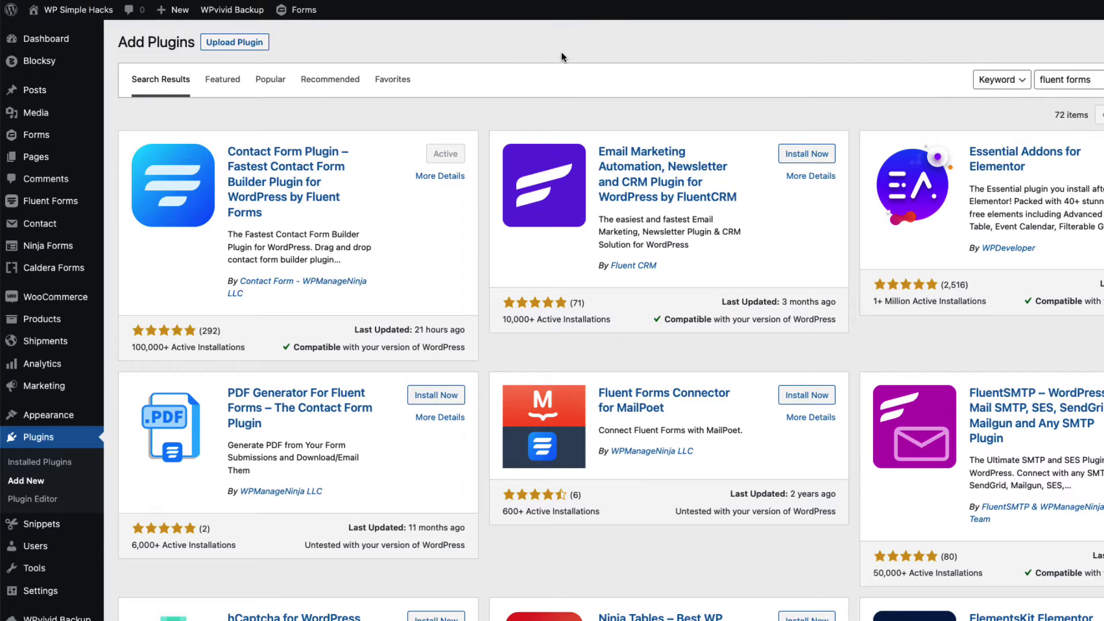
mouse_move(51, 221)
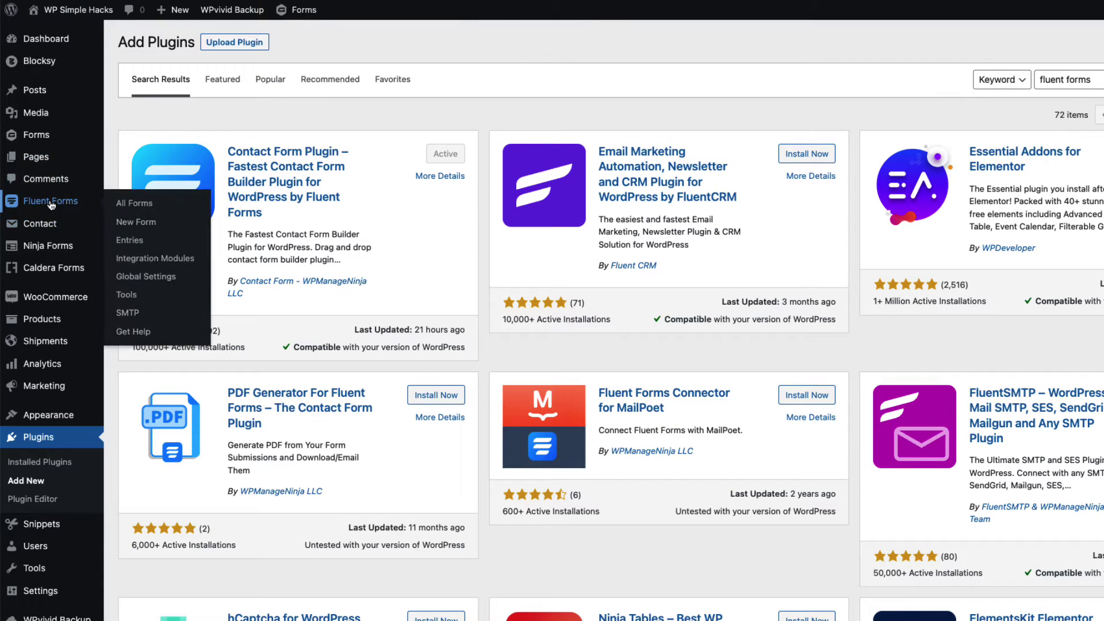
left_click(127, 295)
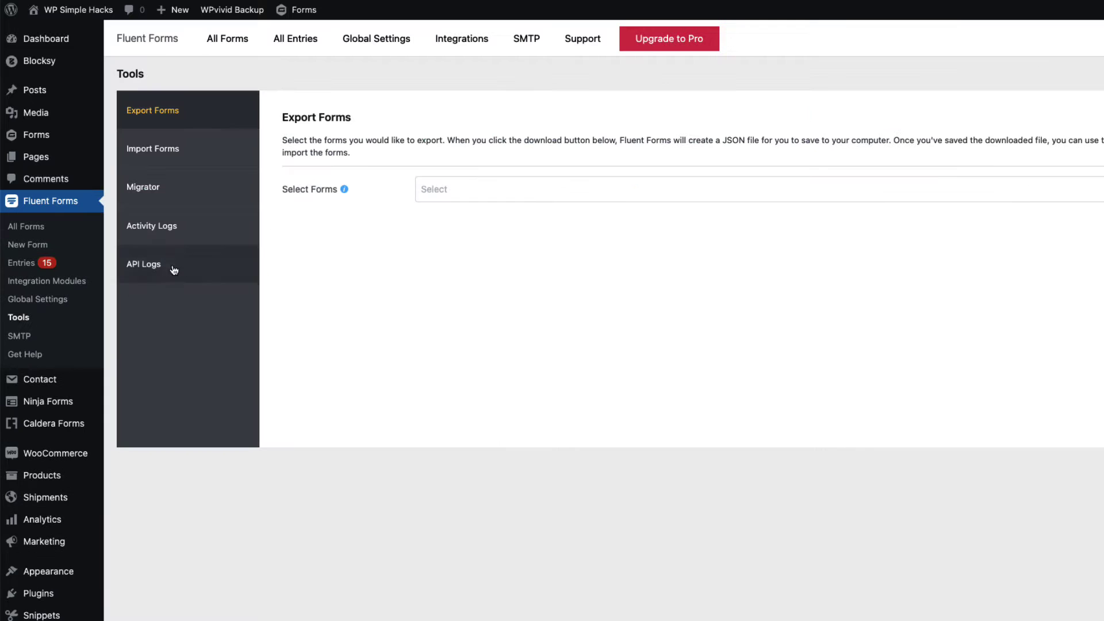
left_click(147, 192)
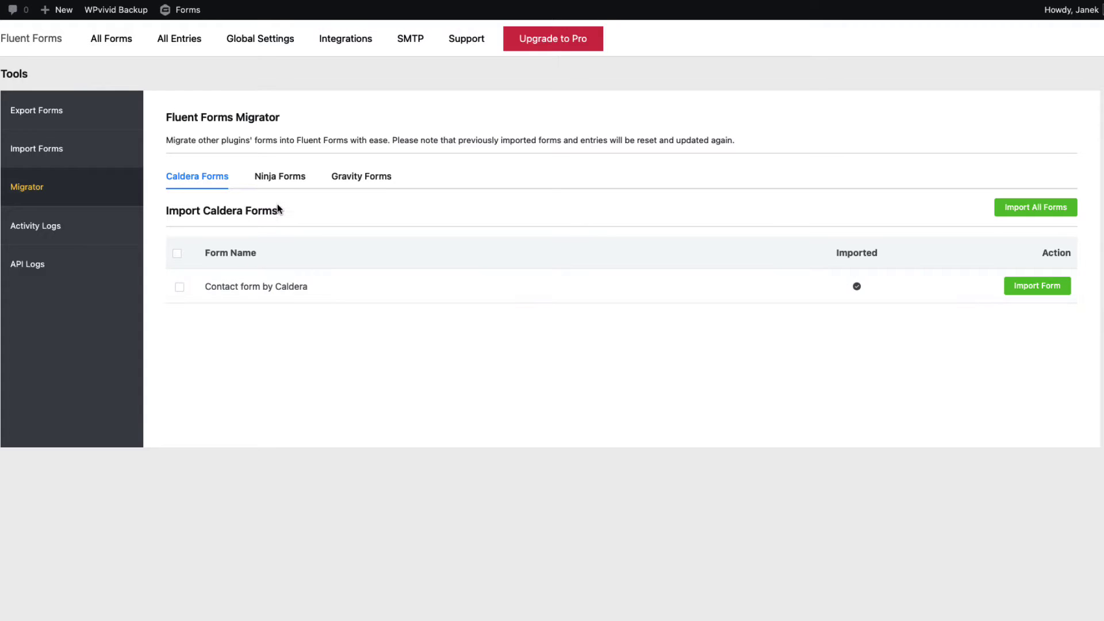
Step: Check the migrator's lists of importable forms for Ninja Forms and Gravity Forms
left_click(278, 179)
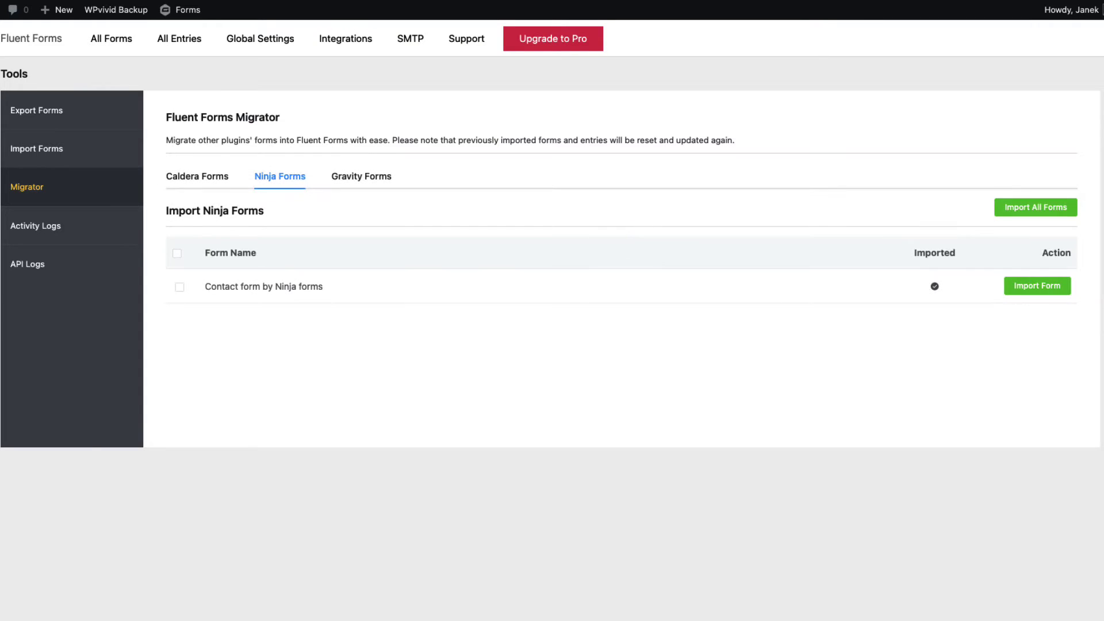
mouse_move(0, 403)
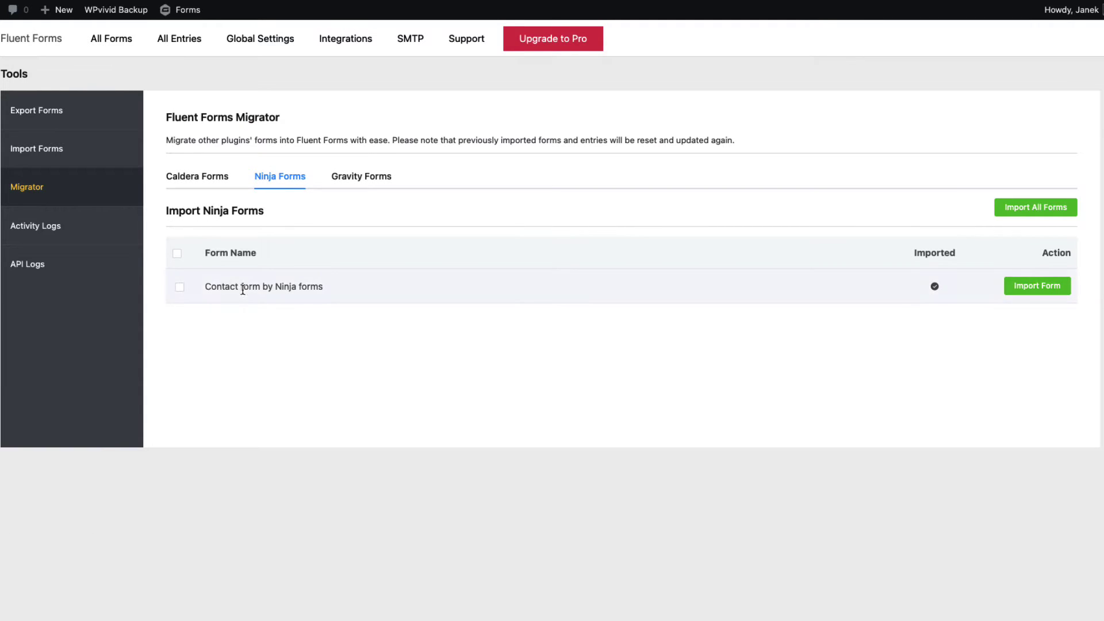
left_click(361, 178)
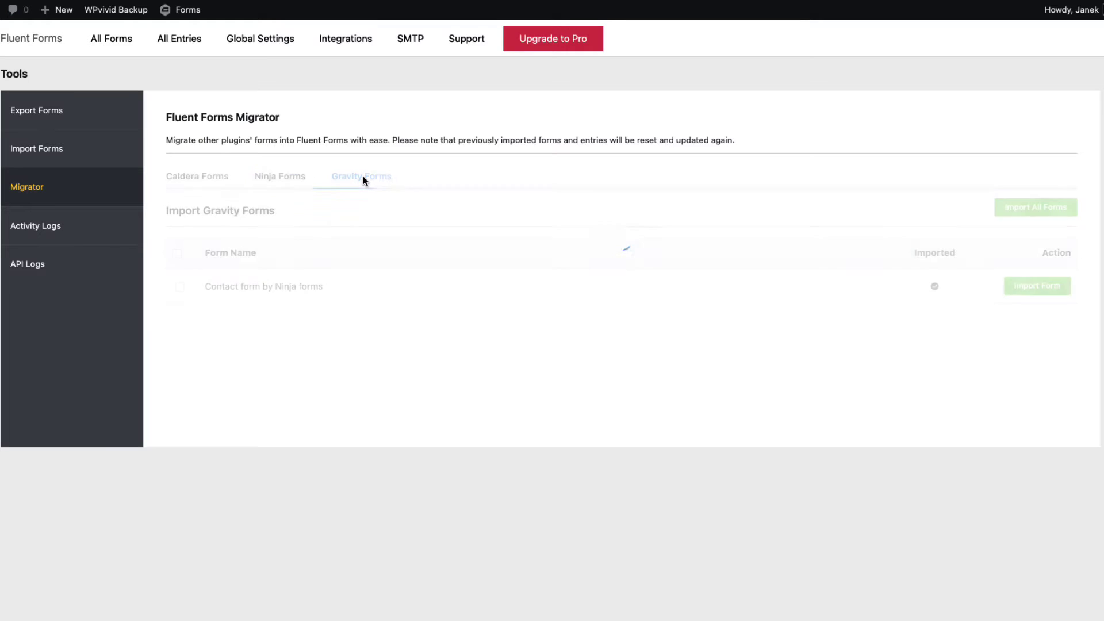
Step: Select Contact form by Caldera in the migrator's Caldera Forms list and import it into Fluent Forms
left_click(195, 178)
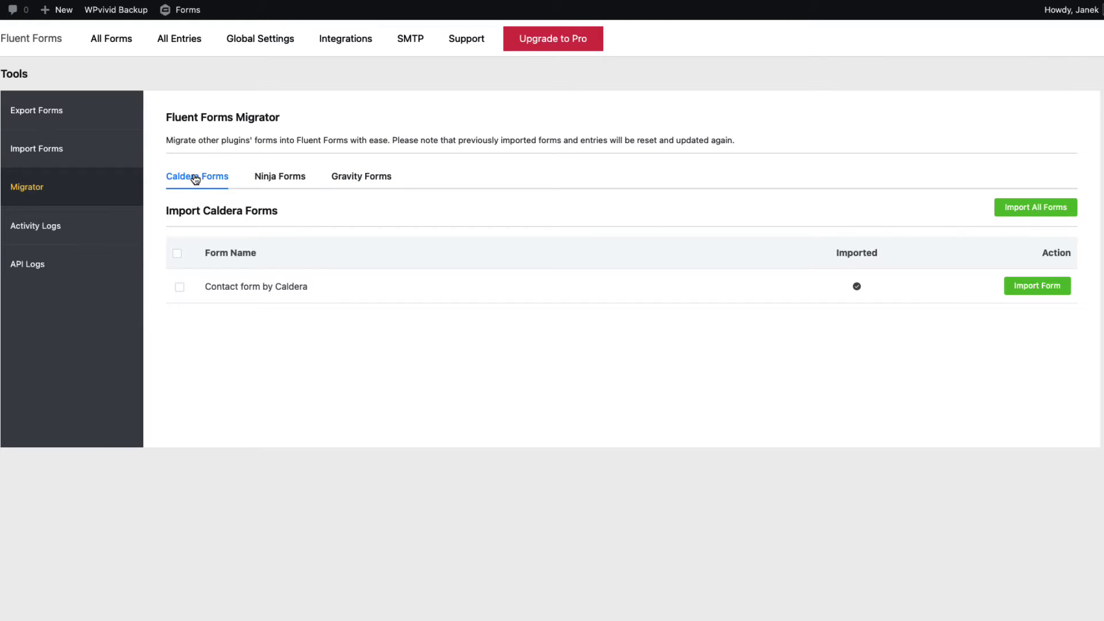
left_click(180, 287)
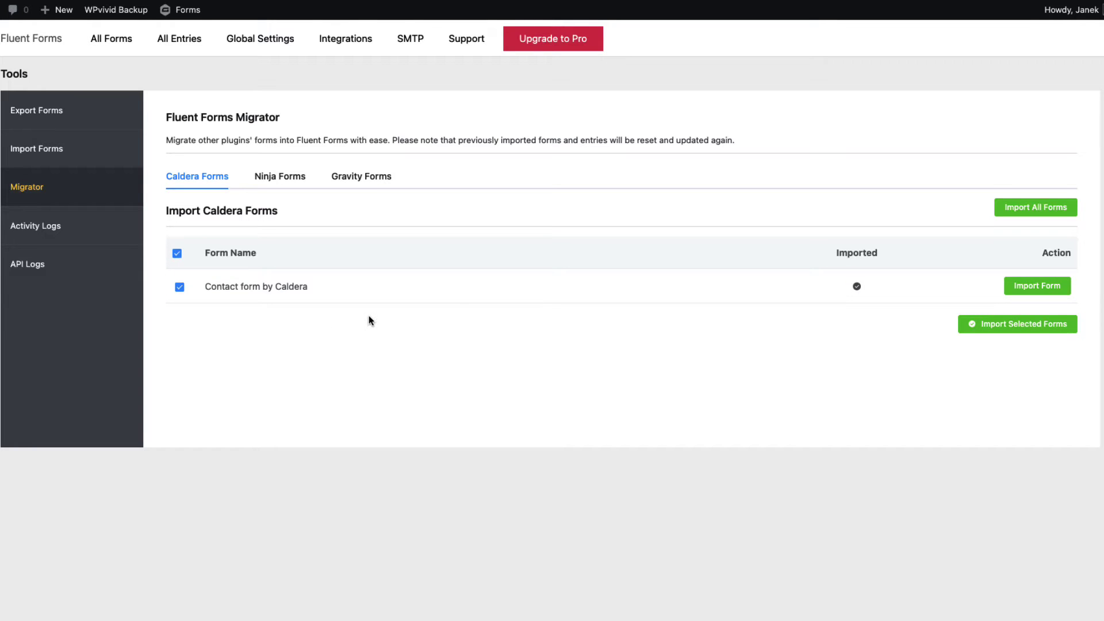
left_click(1033, 283)
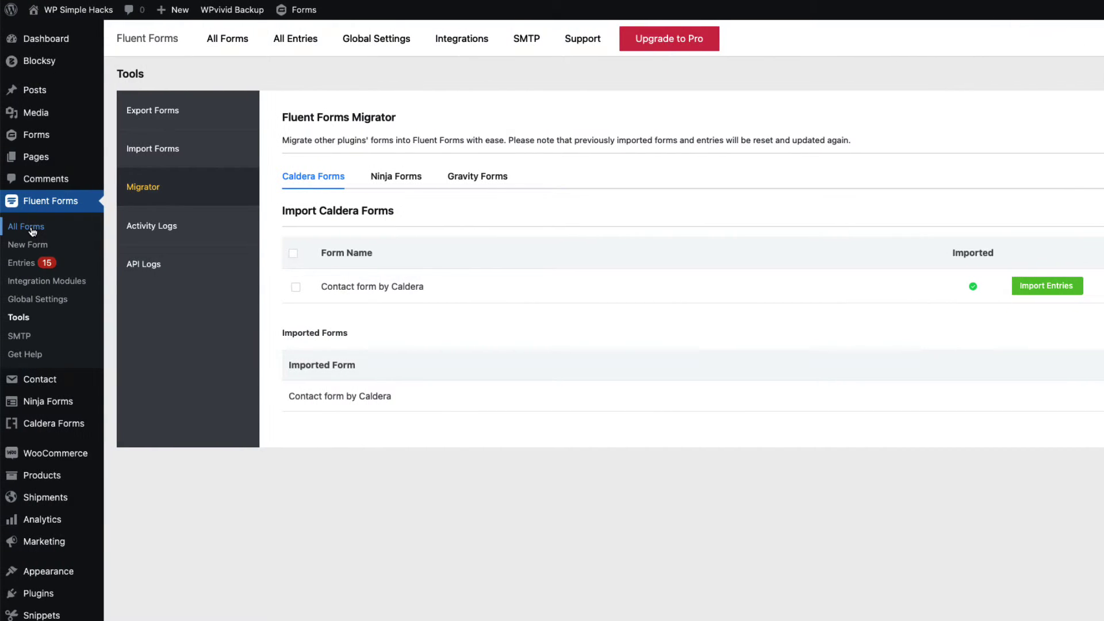
Step: Open the imported Contact form by Caldera in the Fluent Forms editor and the original form in the Caldera Forms editor
left_click(31, 228)
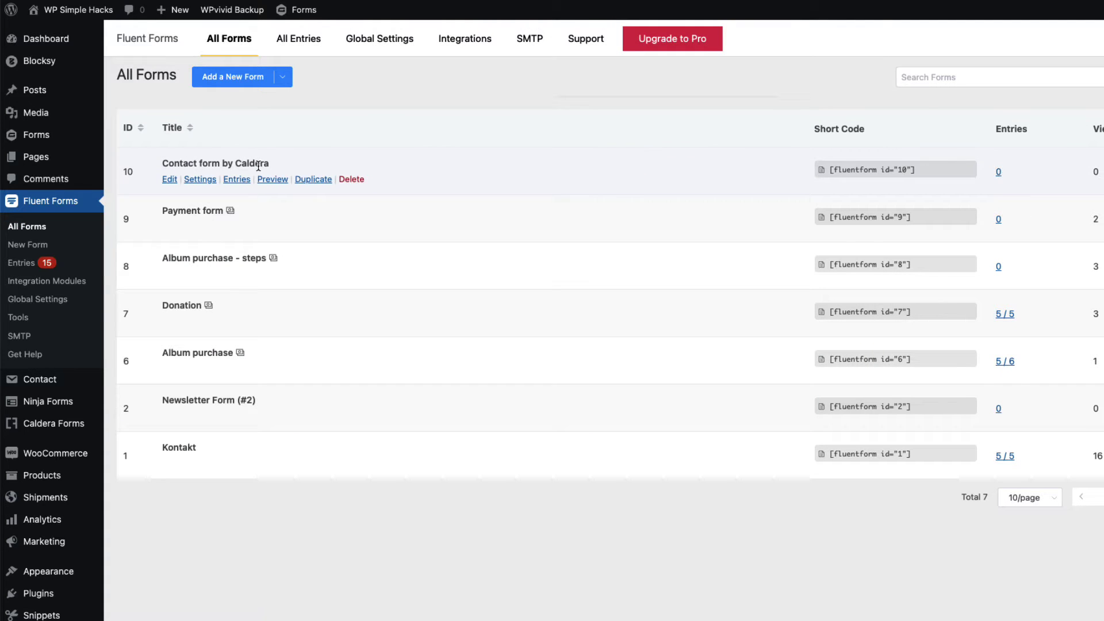
left_click(170, 180)
mouse_move(25, 160)
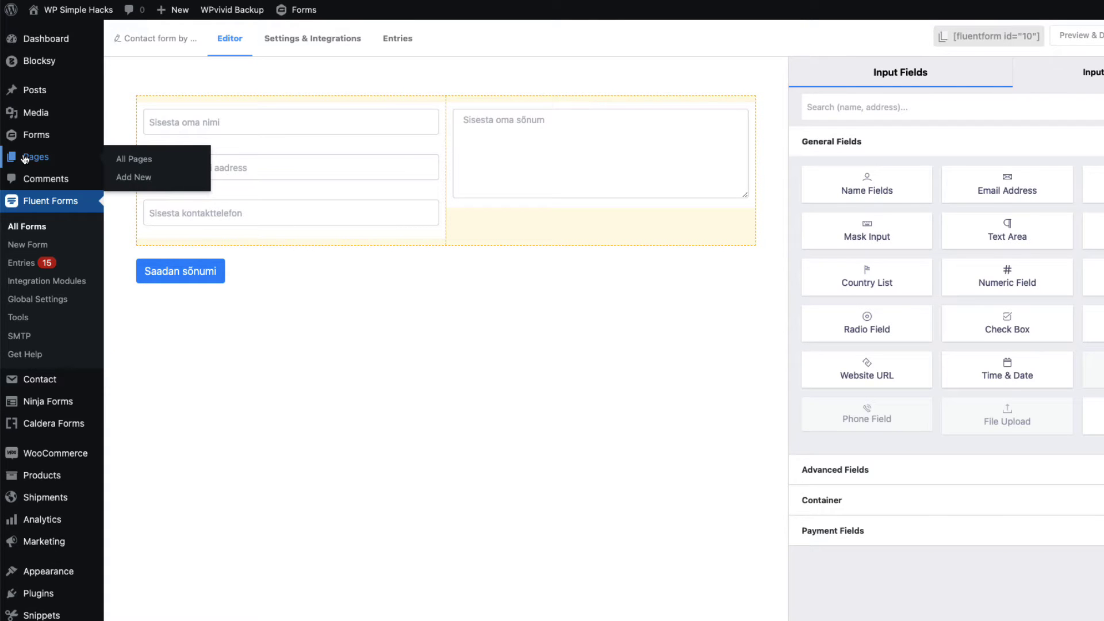
left_click(78, 426)
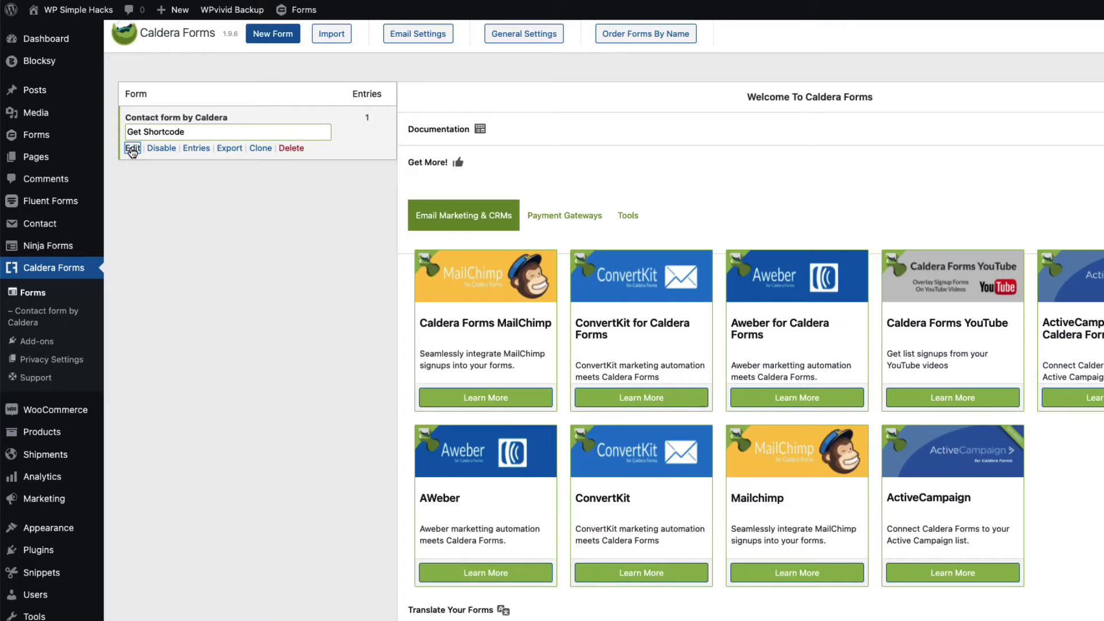
left_click(132, 148)
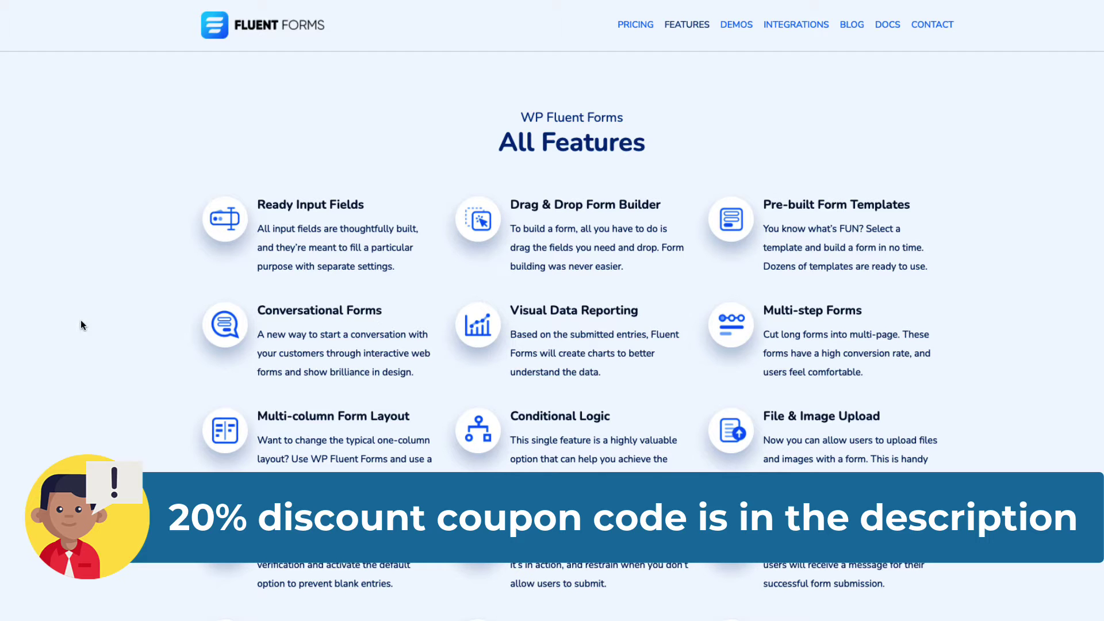
Step: Look through the All Features list on the Fluent Forms website
scroll(81, 324, "down", 2)
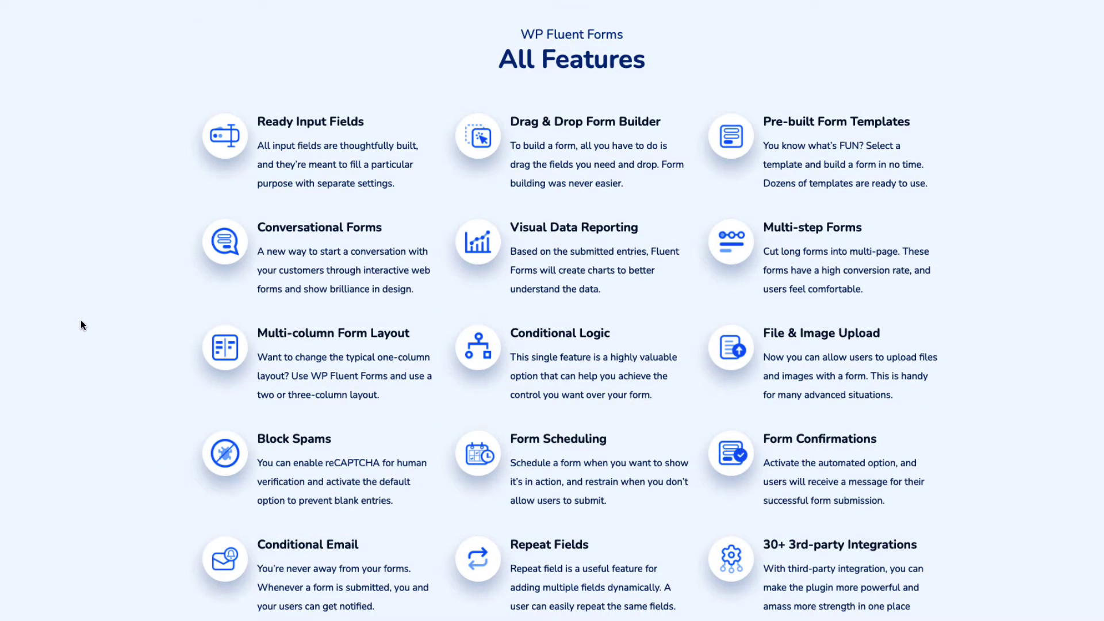
scroll(80, 324, "down", 1)
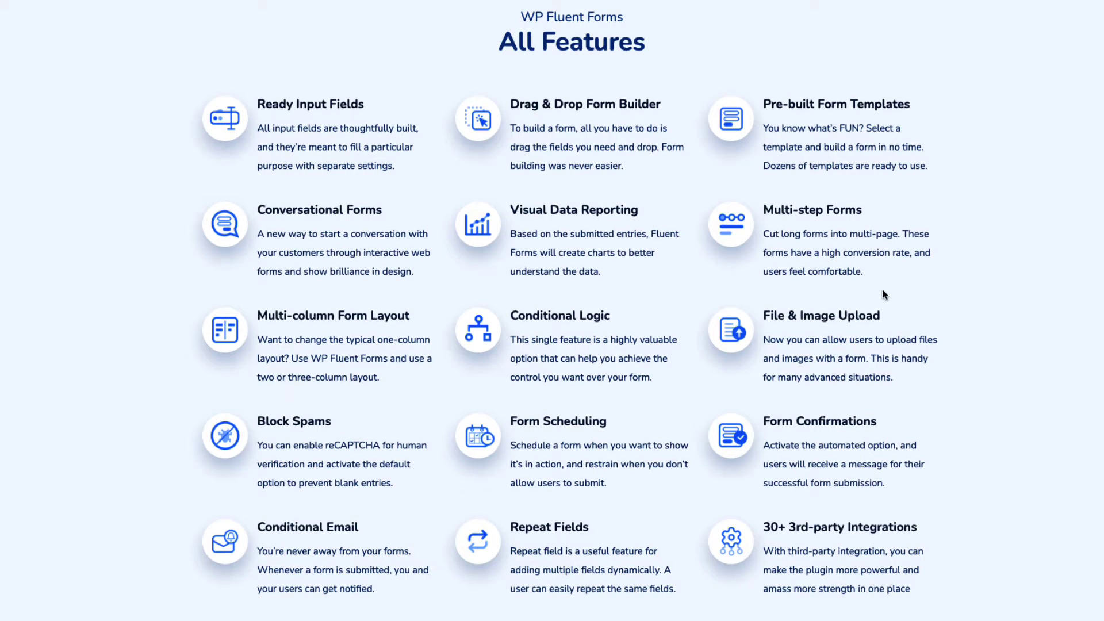
scroll(891, 297, "down", 3)
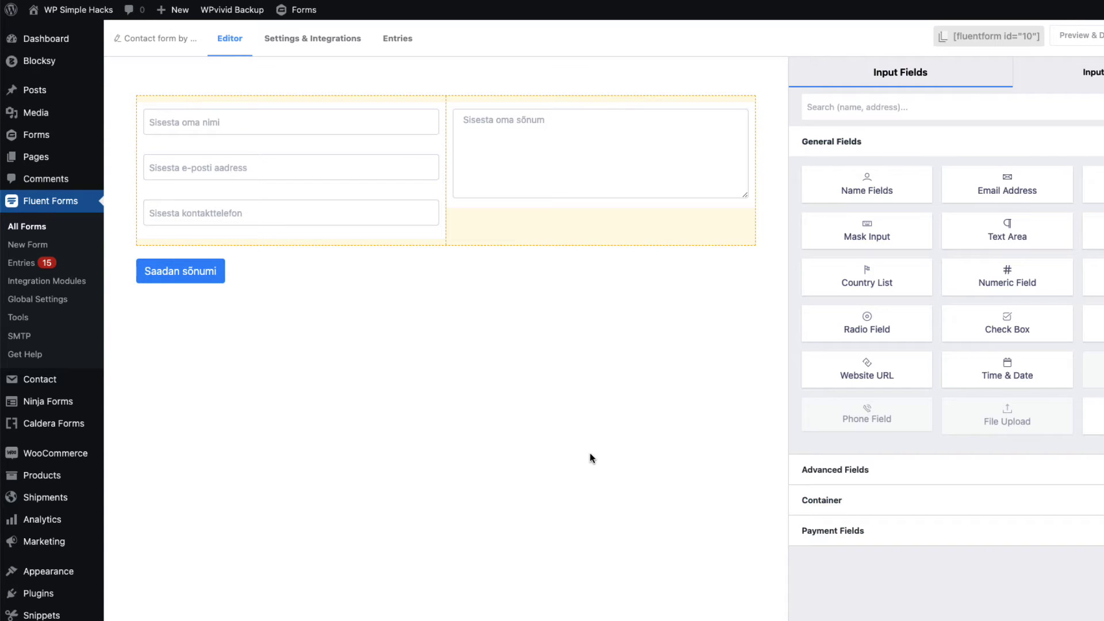
Step: Compare the imported form's layout with the Caldera original, and check the confirmation message in the imported form's settings
mouse_move(414, 287)
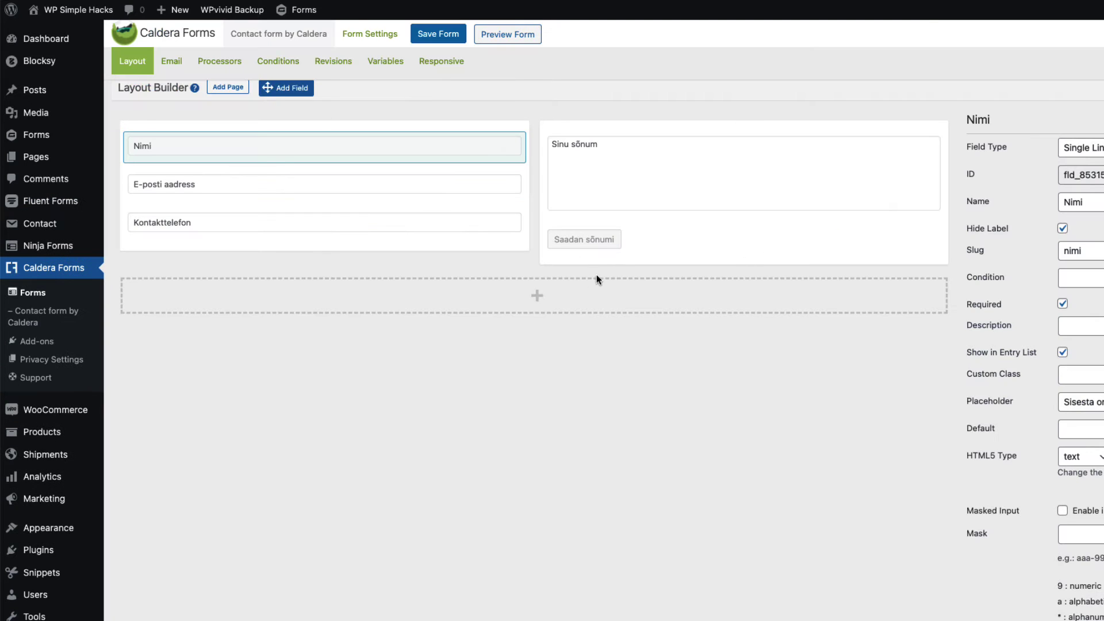
mouse_move(601, 251)
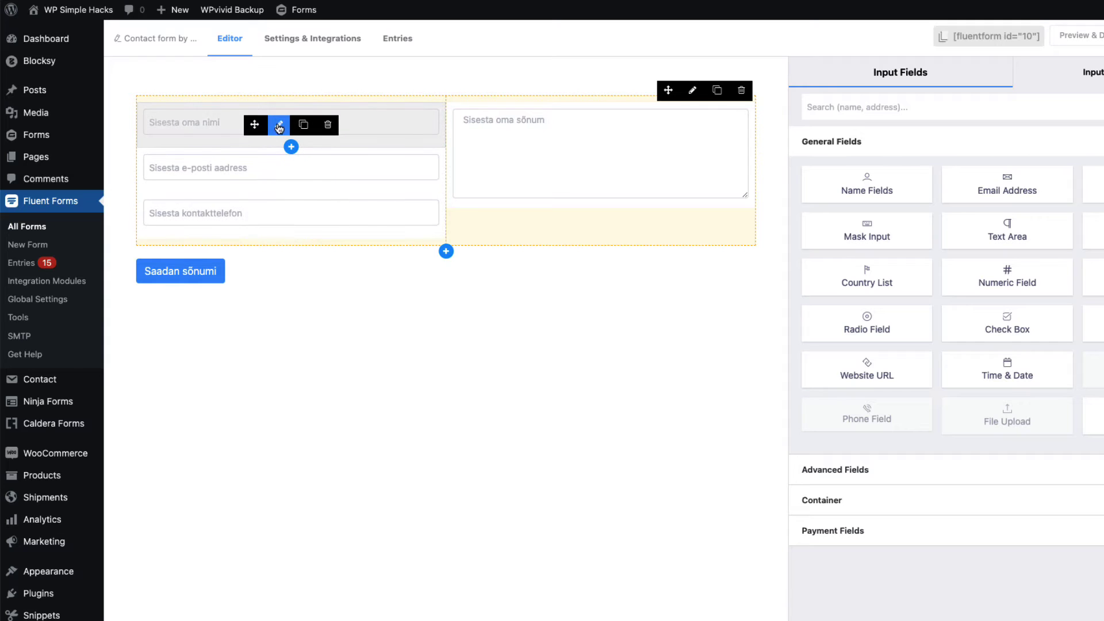
left_click(339, 39)
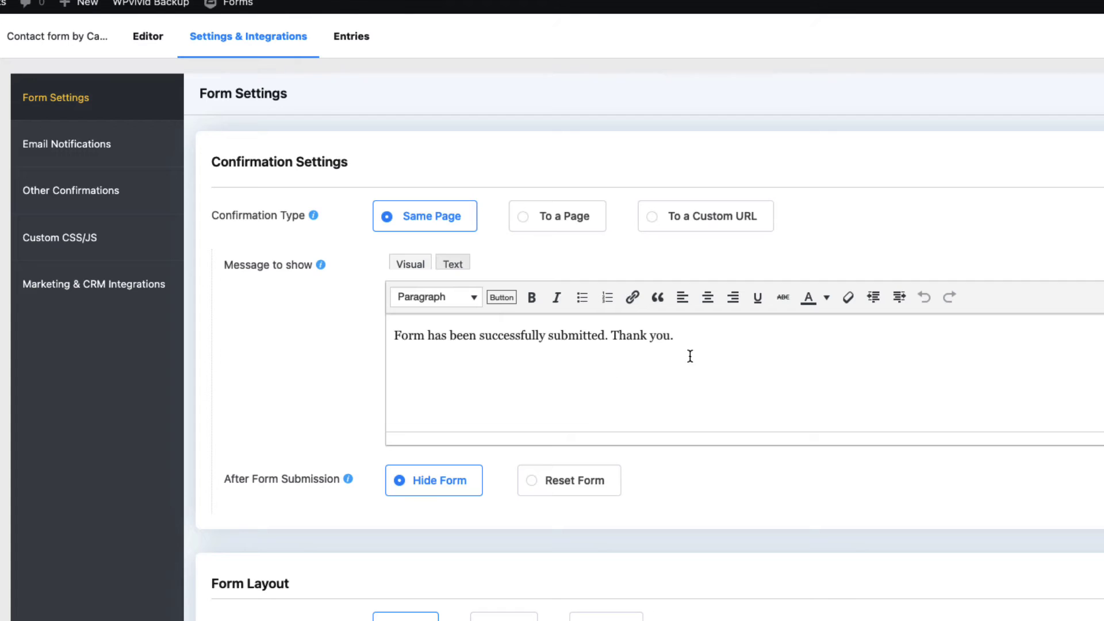
left_click_drag(672, 283, 437, 283)
left_click_drag(401, 335, 395, 335)
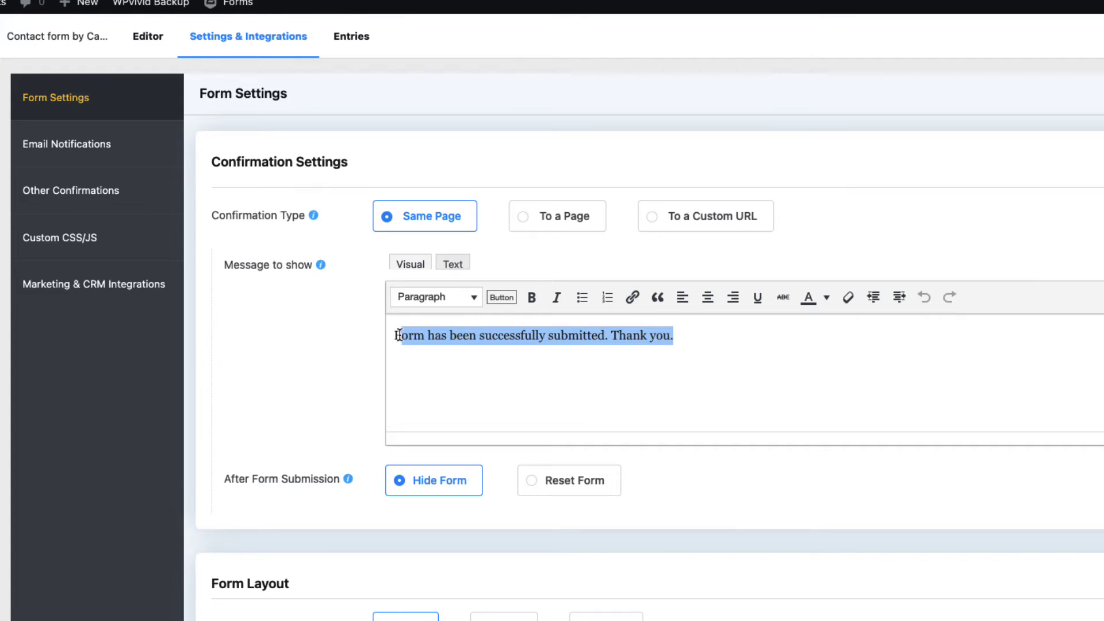
left_click(63, 103)
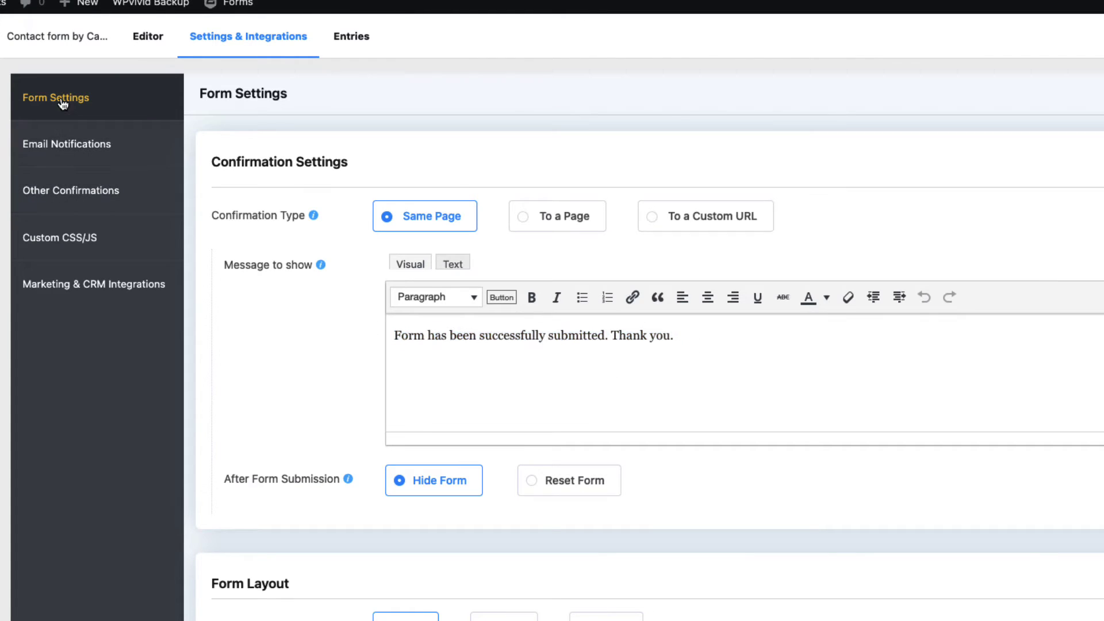
Step: Open the imported form's Admin Notification and compare its recipient and subject with the original form's email settings in Caldera Forms
left_click(64, 147)
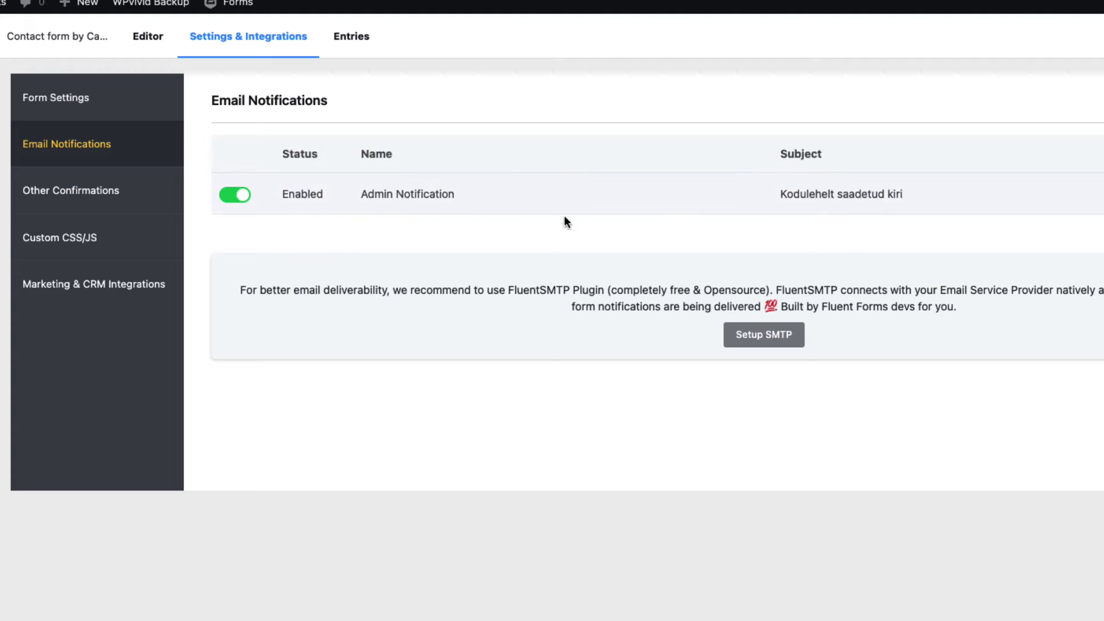
left_click(887, 209)
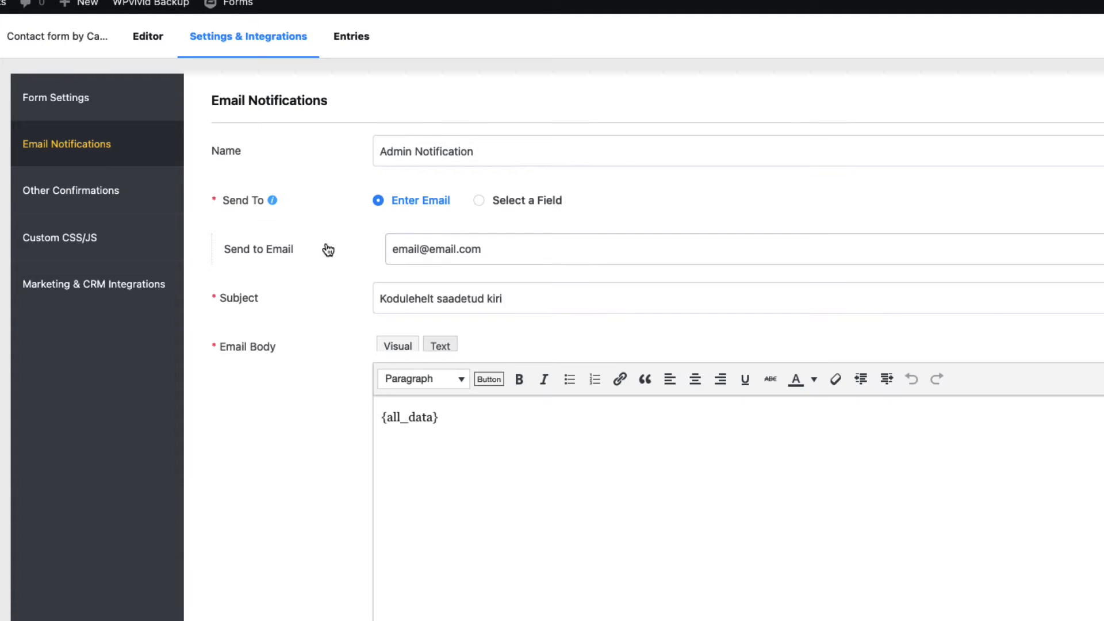
triple_click(533, 243)
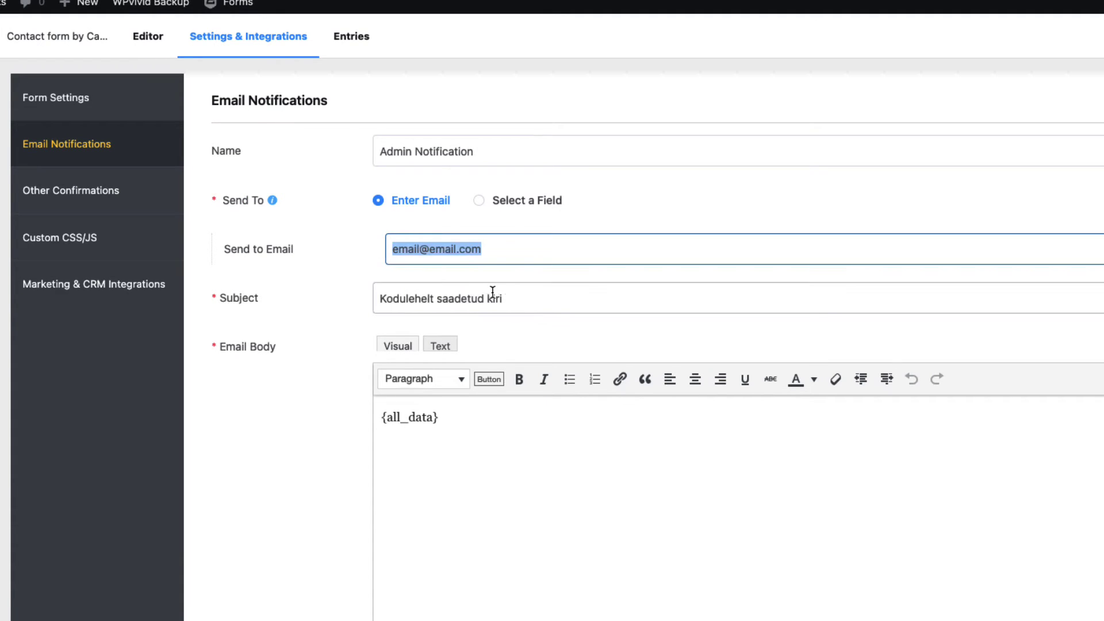
triple_click(522, 299)
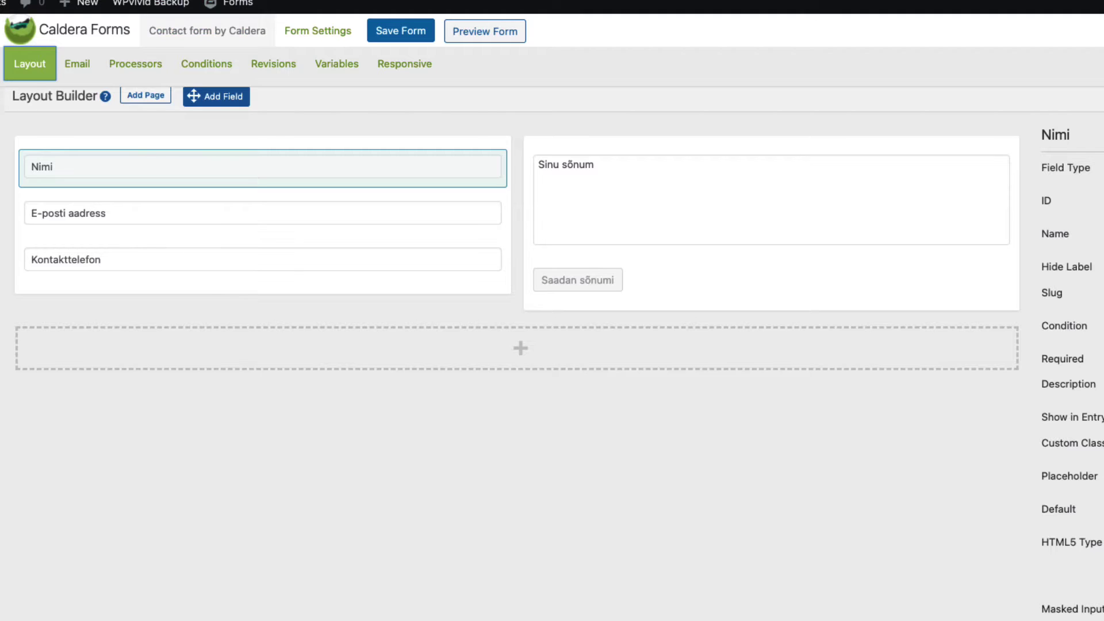
left_click(81, 68)
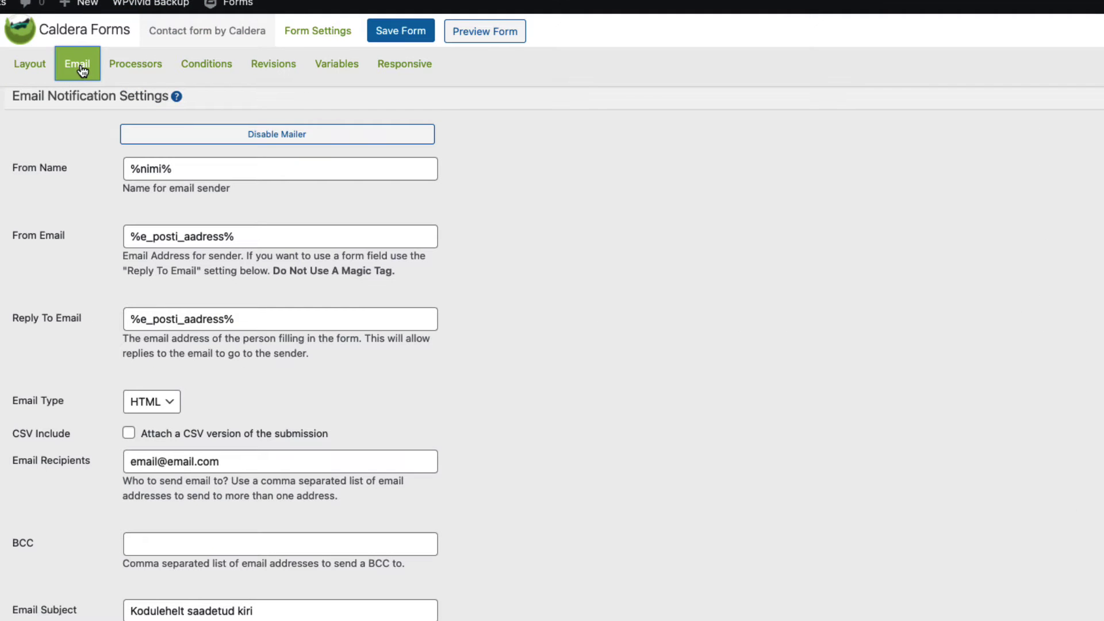
Step: Check the Caldera form's email subject and recipients against the imported Admin Notification
left_click_drag(251, 615, 131, 590)
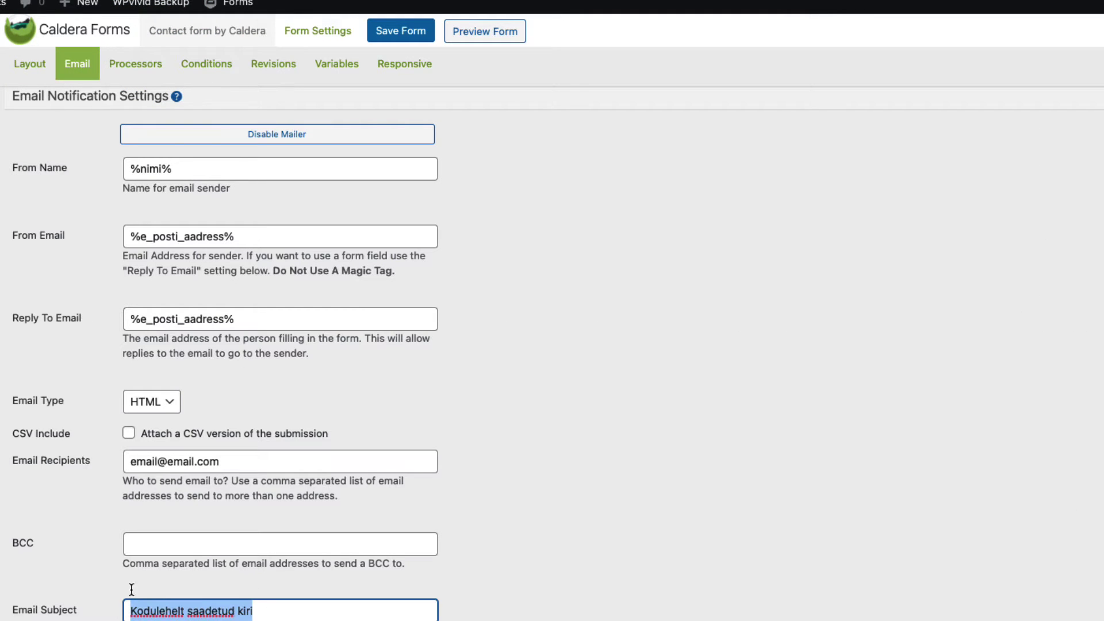
left_click_drag(221, 461, 92, 459)
left_click(892, 277)
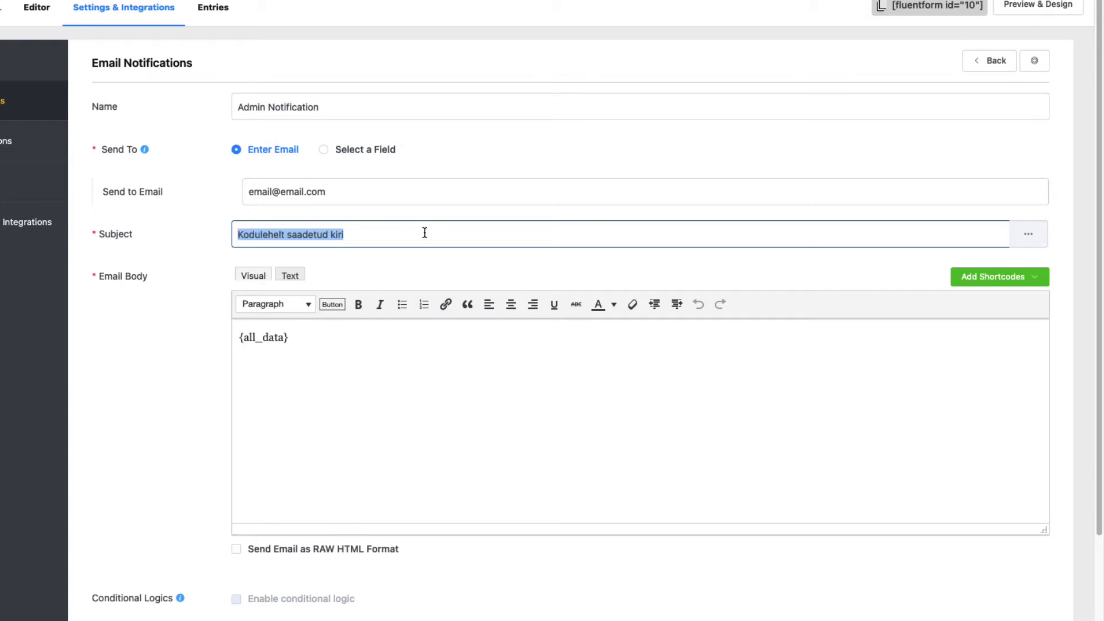
Step: In the Admin Notification's advanced settings, replace the From Name with the Nimi input shortcode
scroll(424, 234, "down", 3)
left_click(443, 555)
scroll(506, 491, "down", 5)
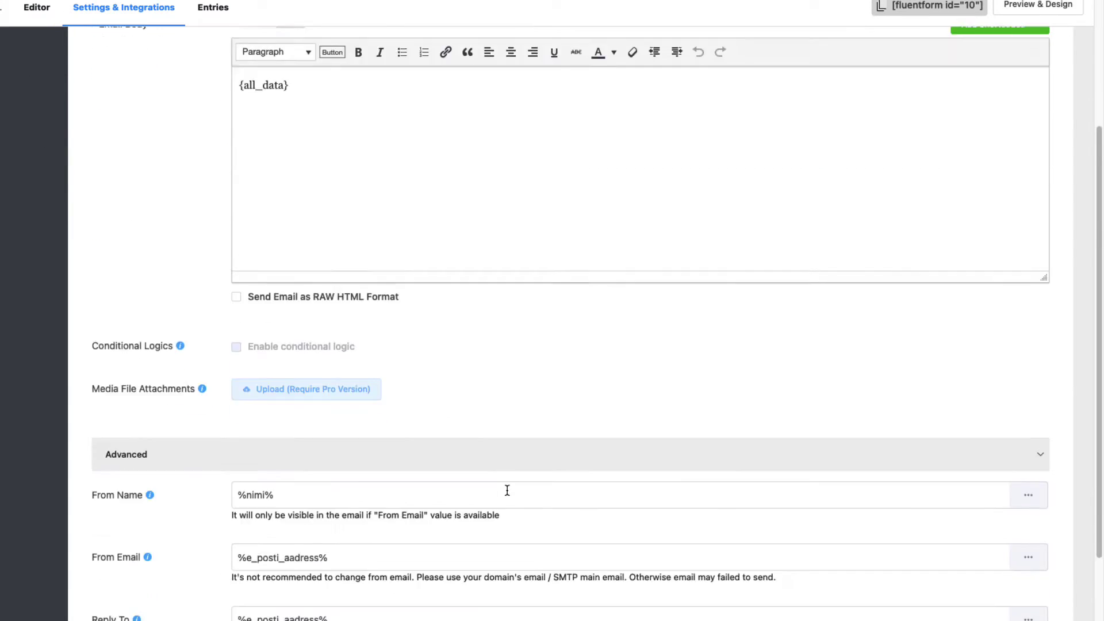
left_click_drag(288, 328, 232, 335)
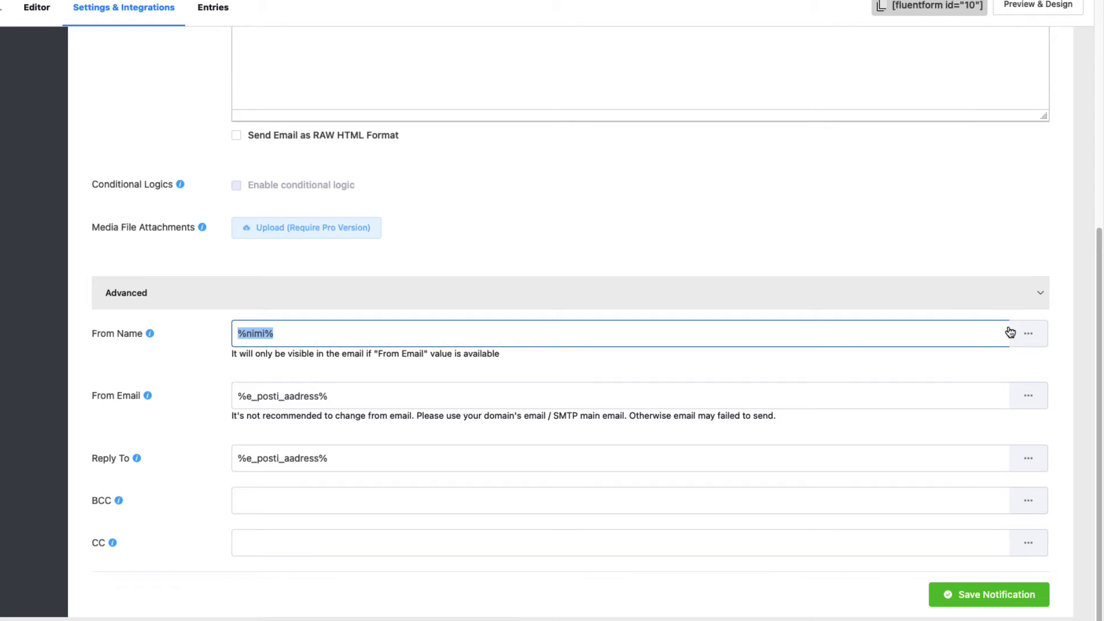
key("BackSpace")
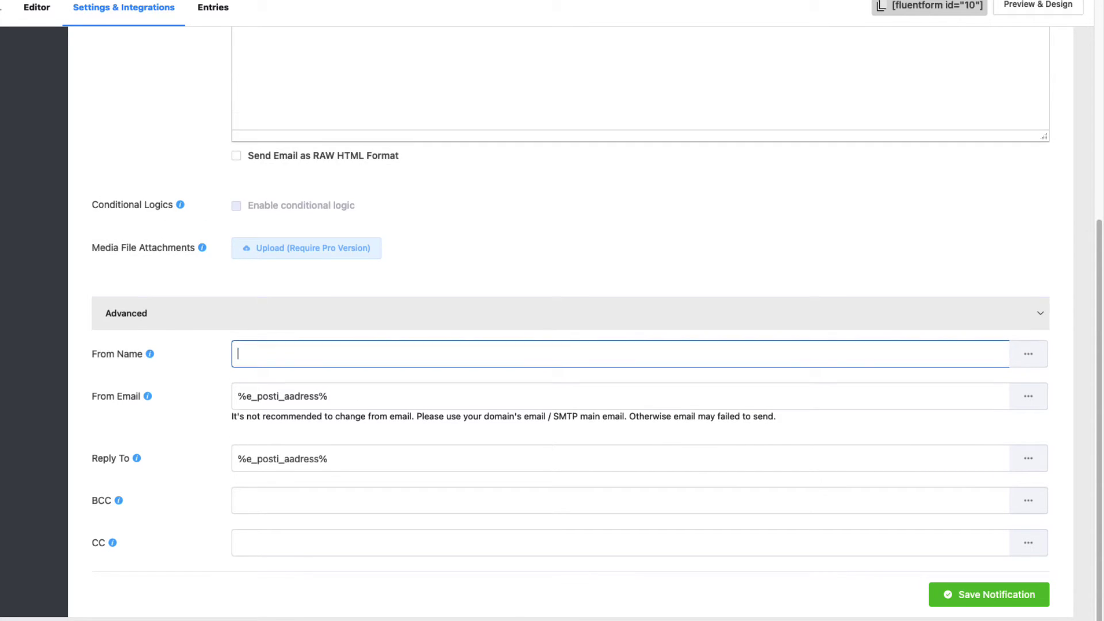
left_click(1029, 357)
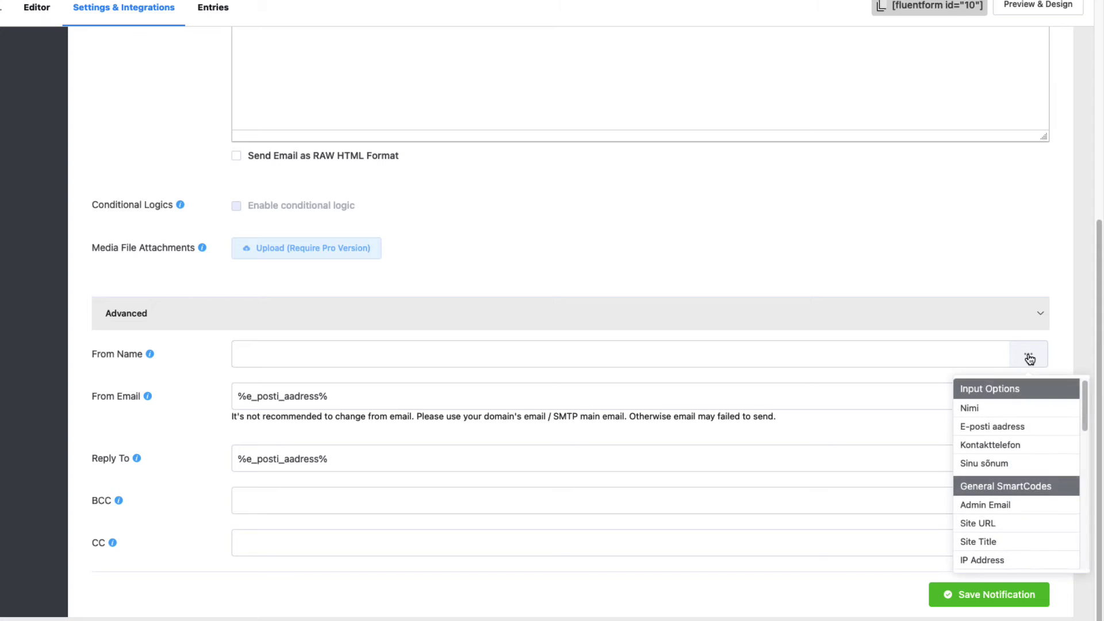
left_click(969, 408)
Step: Replace the notification's From Email with the Admin Email shortcode
triple_click(262, 407)
key("BackSpace")
left_click(1028, 416)
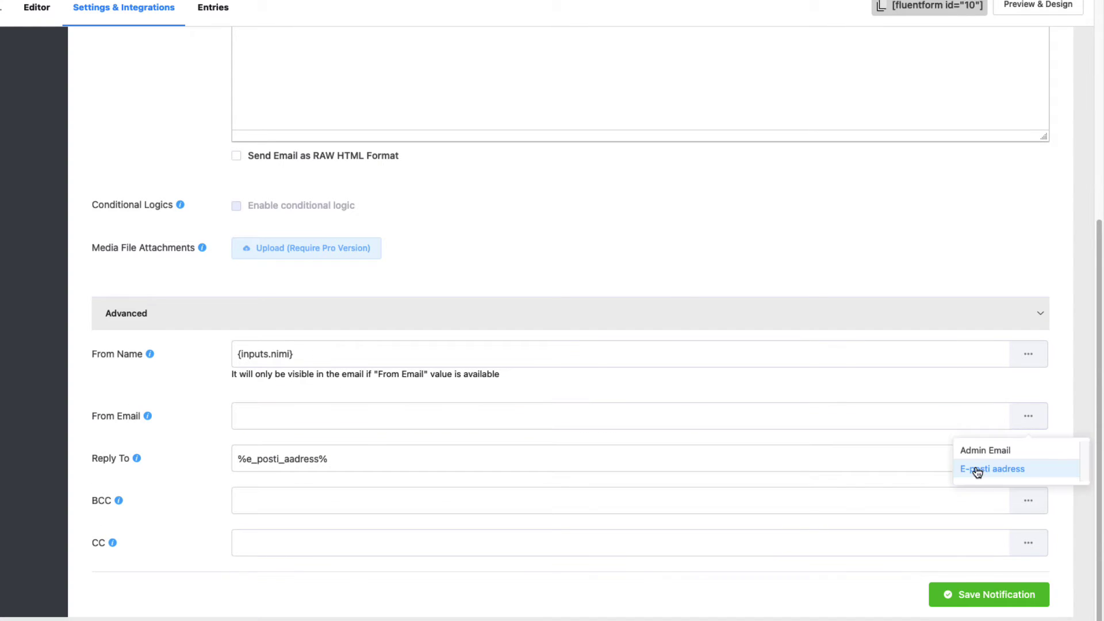
left_click(985, 450)
Step: Replace the Reply To value with the E-posti aadress input shortcode and save the notification
left_click_drag(350, 480, 197, 486)
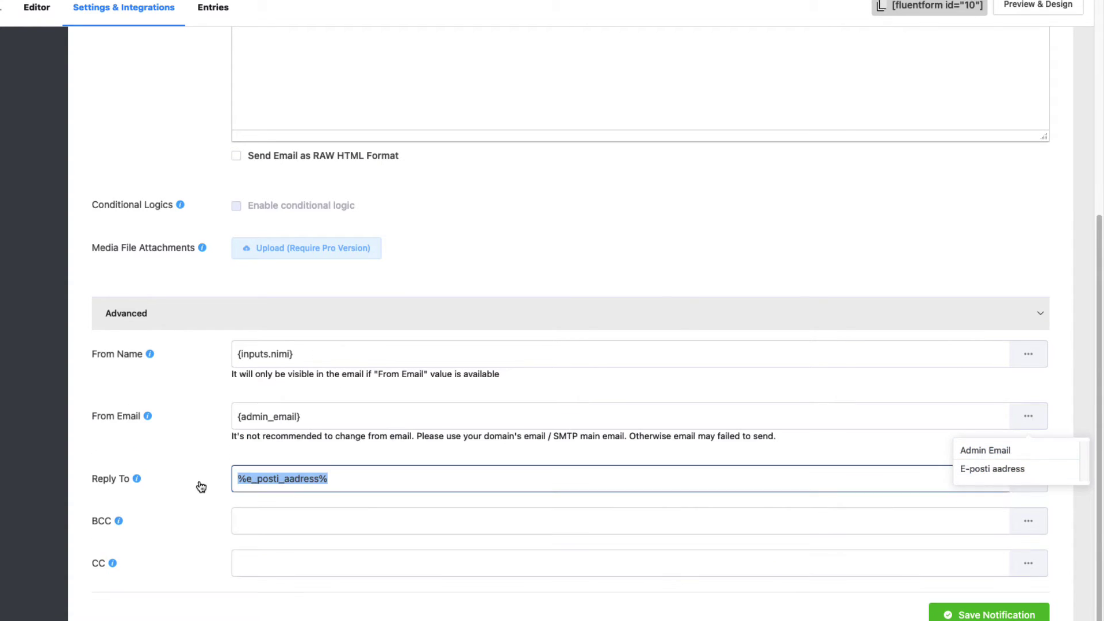
key("BackSpace")
left_click(1028, 478)
left_click(986, 512)
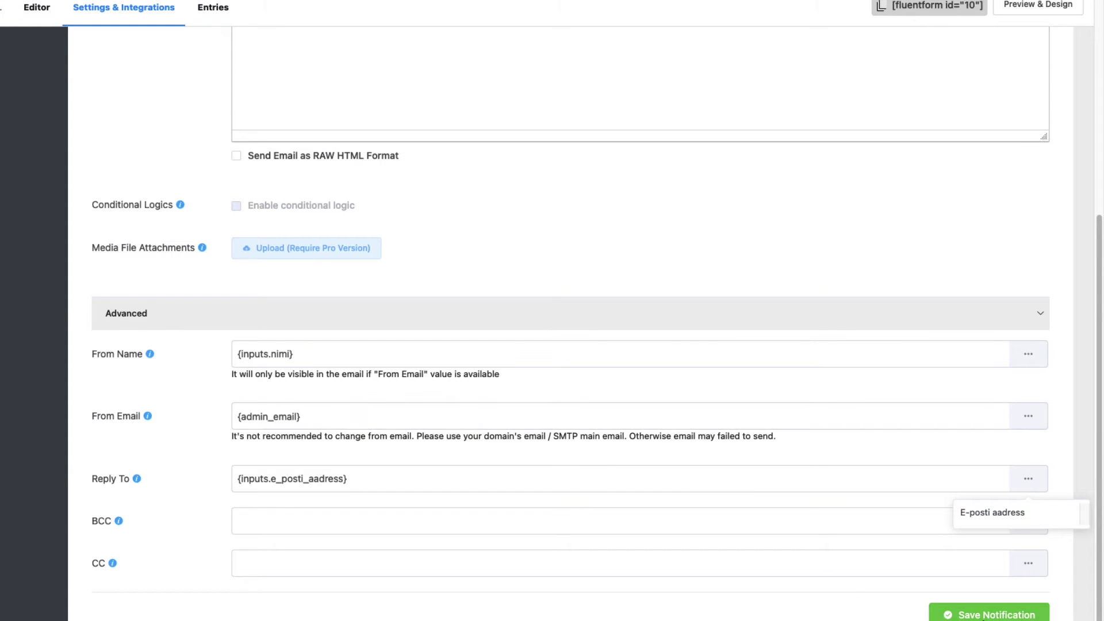
left_click(978, 614)
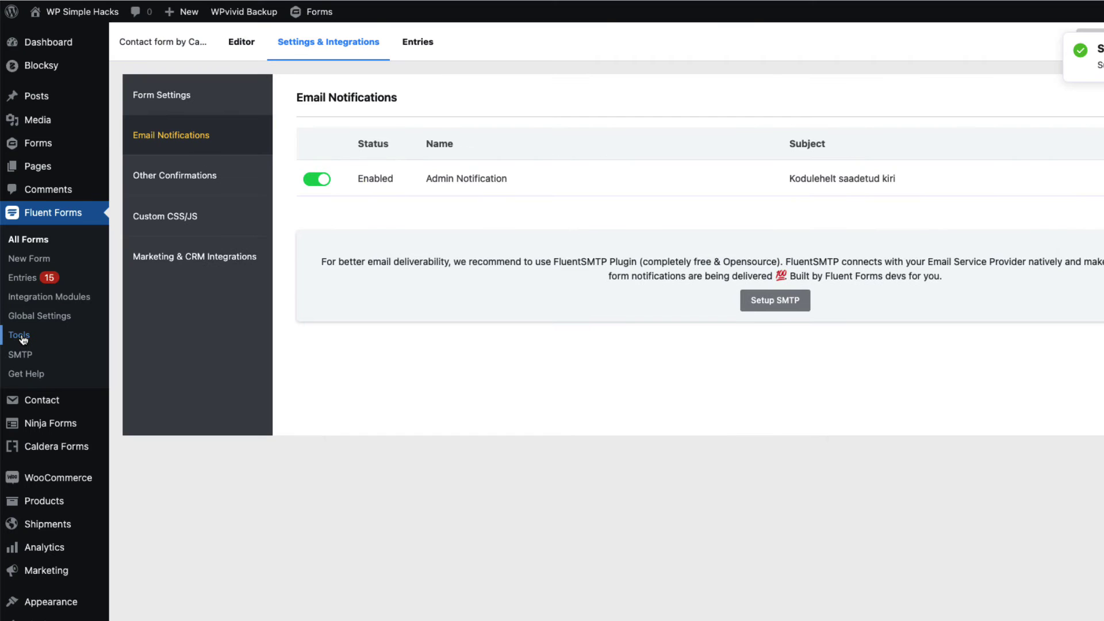
Step: Import "Contact form by Ninja forms" from Ninja Forms with the Fluent Forms Migrator
left_click(20, 335)
left_click(419, 185)
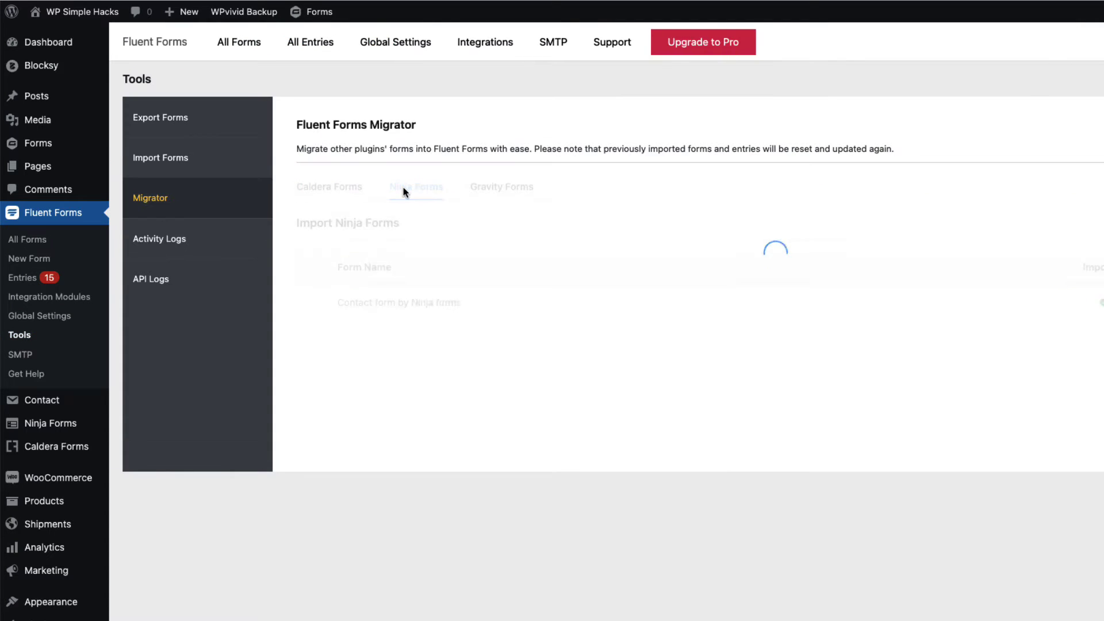
left_click(299, 303)
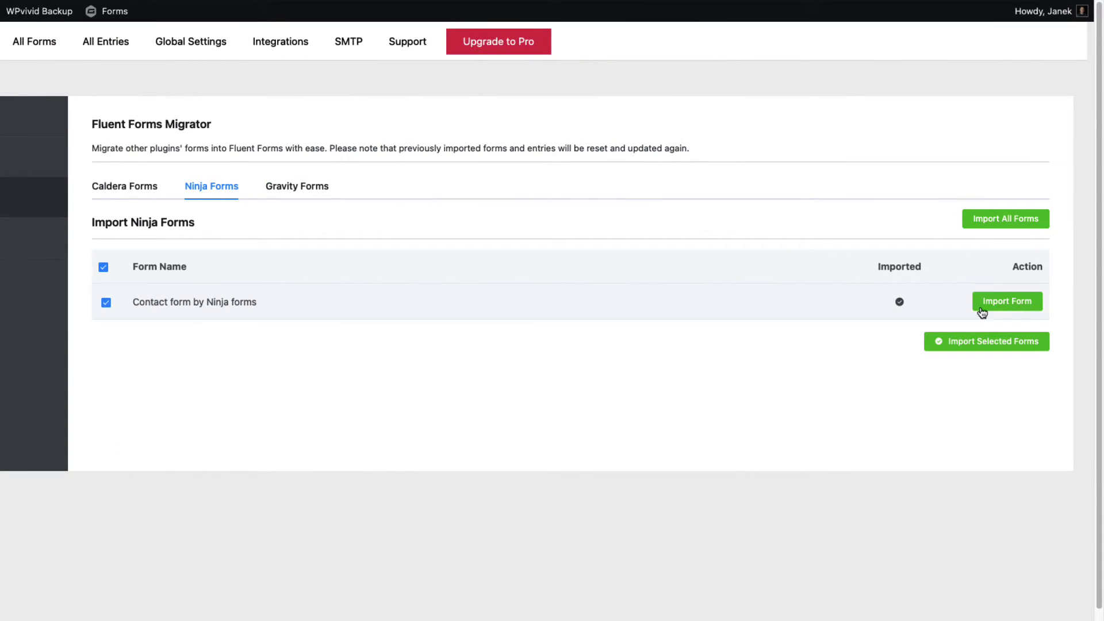
left_click(1001, 306)
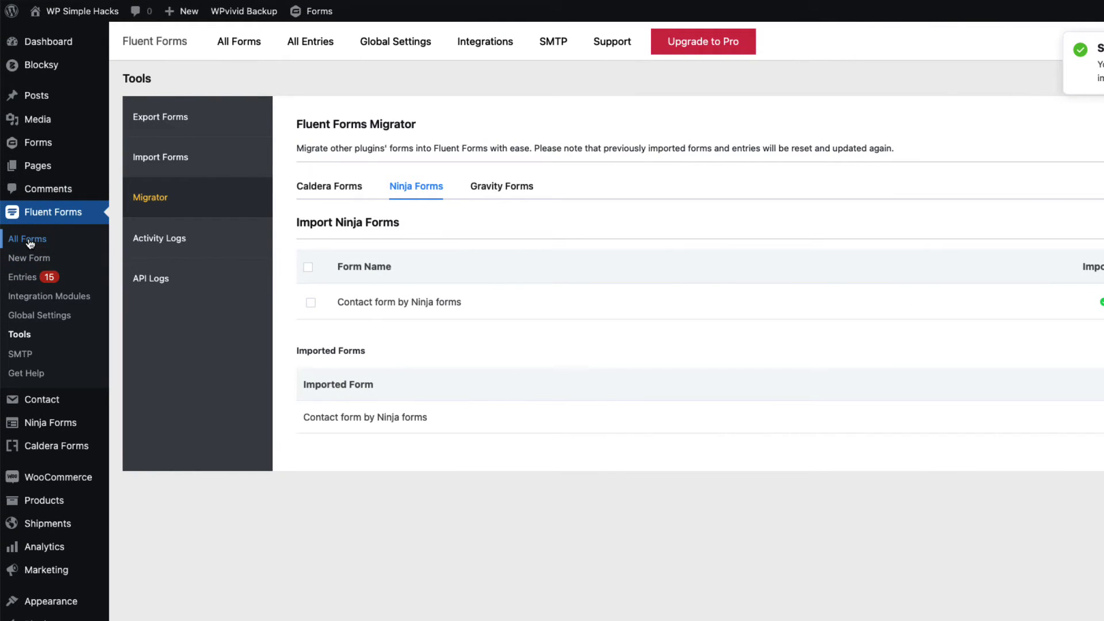
Step: Open the original Contact form by Ninja forms in Ninja Forms and its imported copy in the Fluent Forms editor
left_click(31, 246)
mouse_move(63, 423)
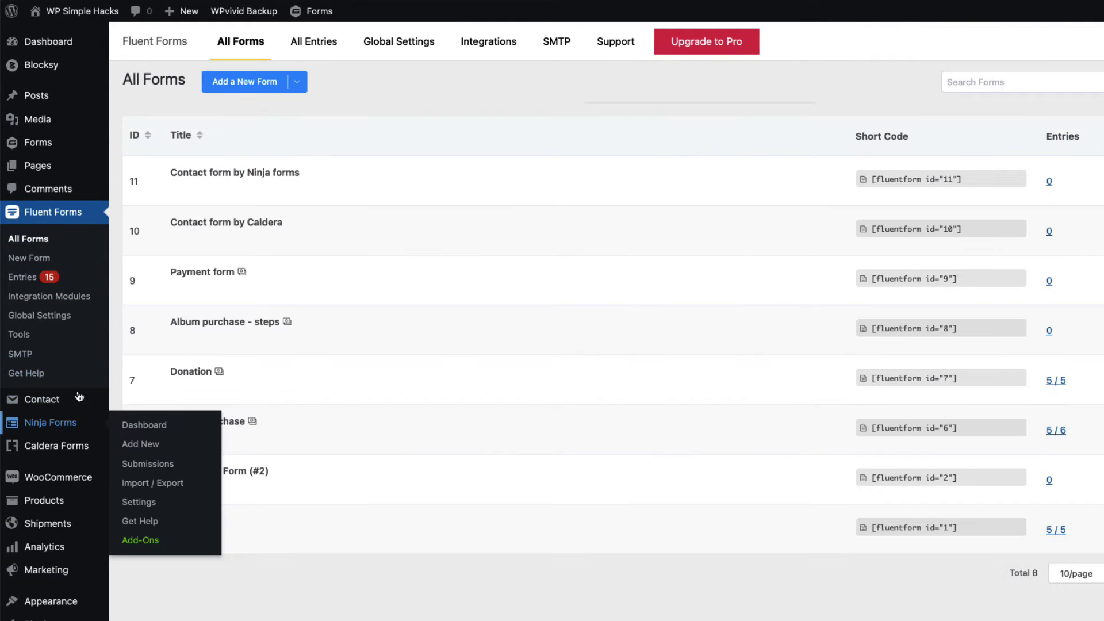
left_click(151, 430)
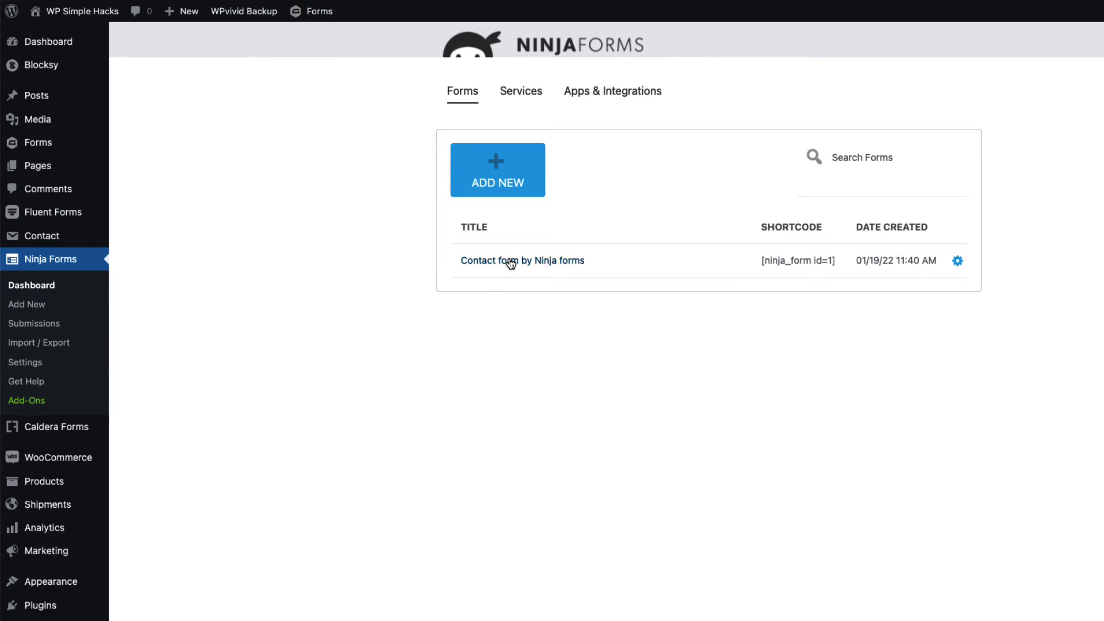
left_click(511, 261)
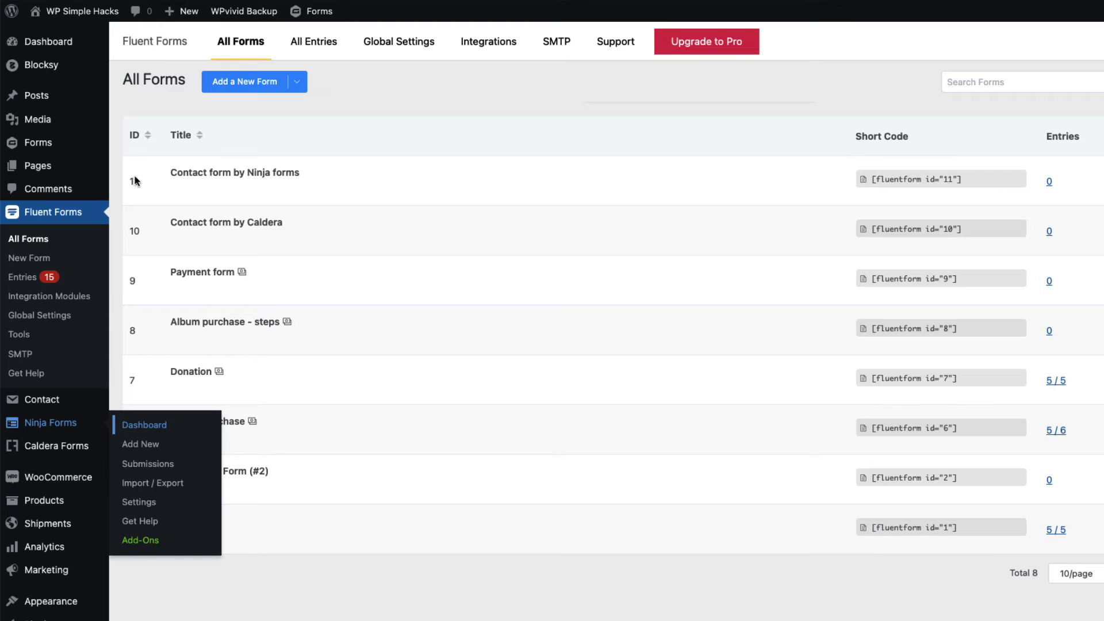
left_click(179, 190)
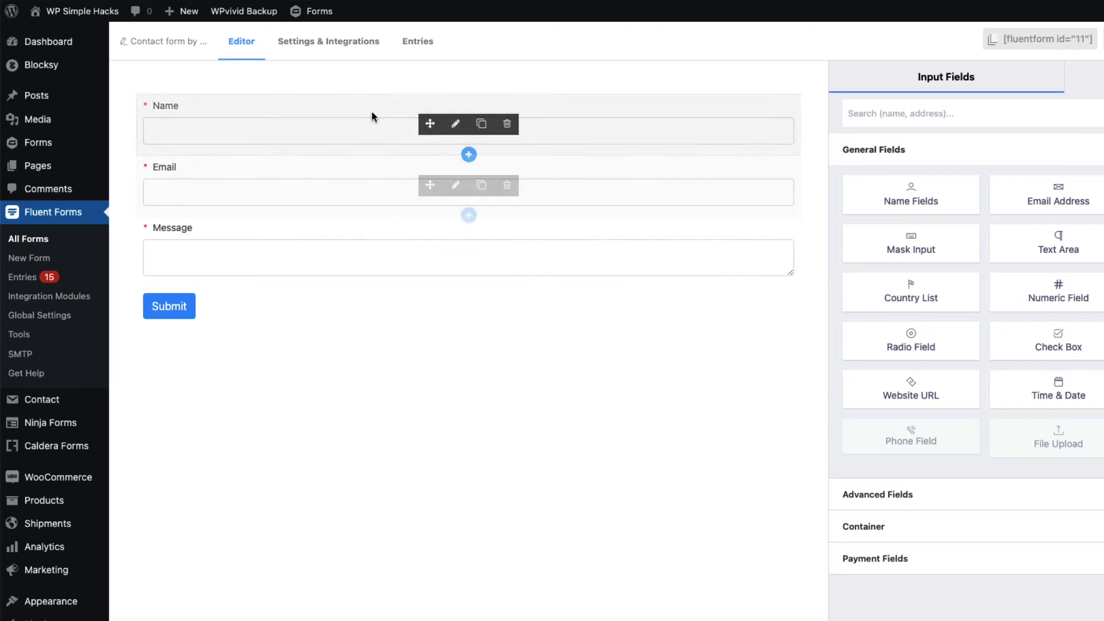
Step: Compare the imported form's confirmation message and its email shortcode with the Success Message action in Ninja Forms
left_click(336, 46)
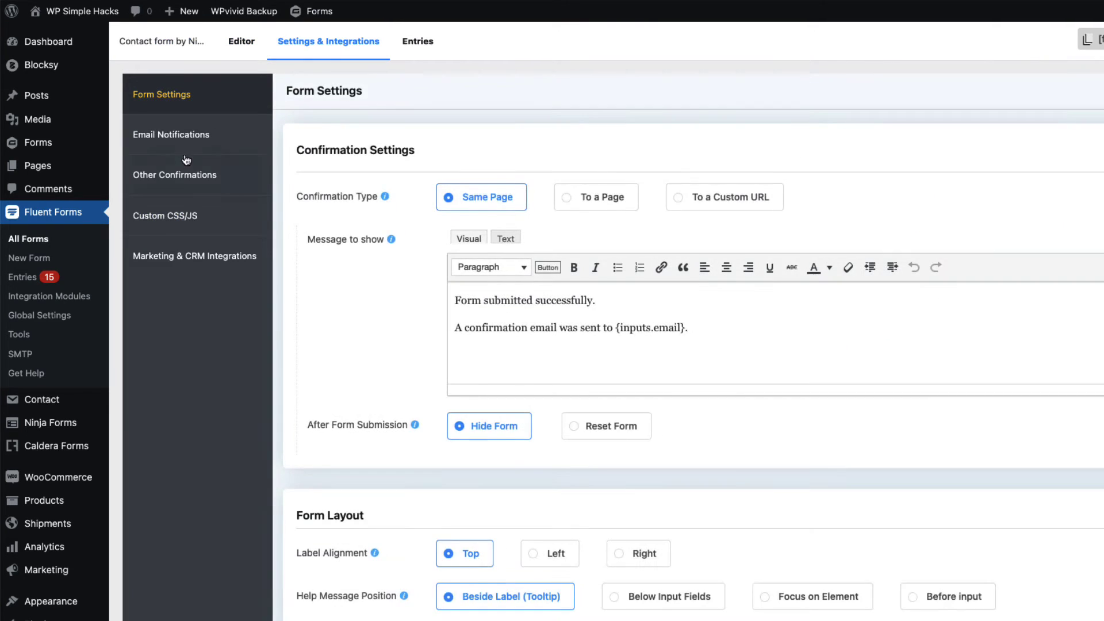
left_click_drag(702, 332, 451, 307)
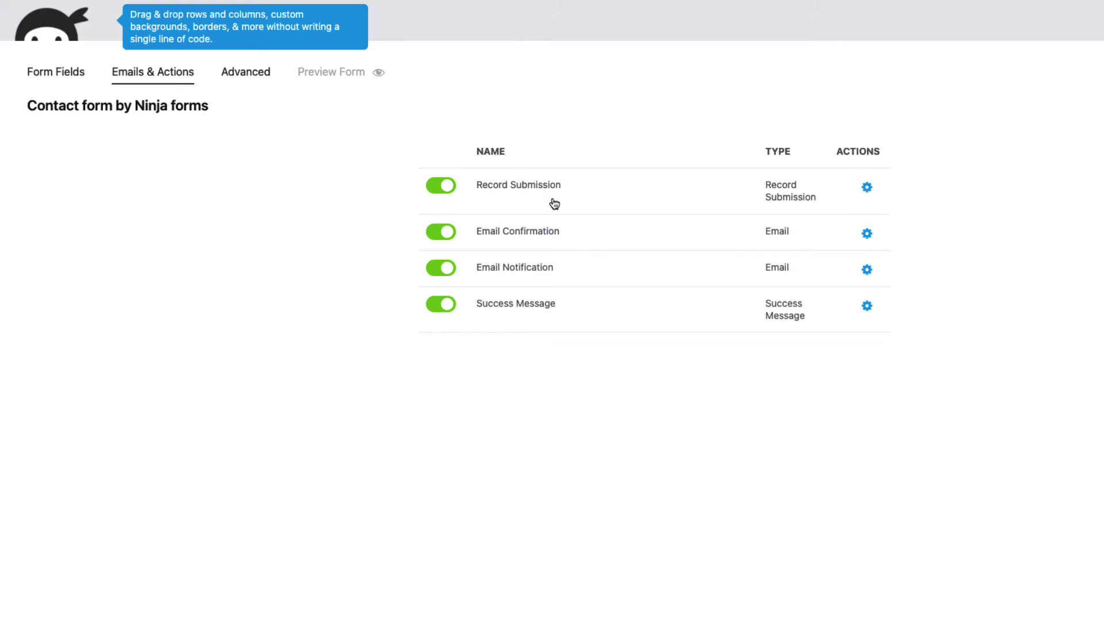
left_click(477, 303)
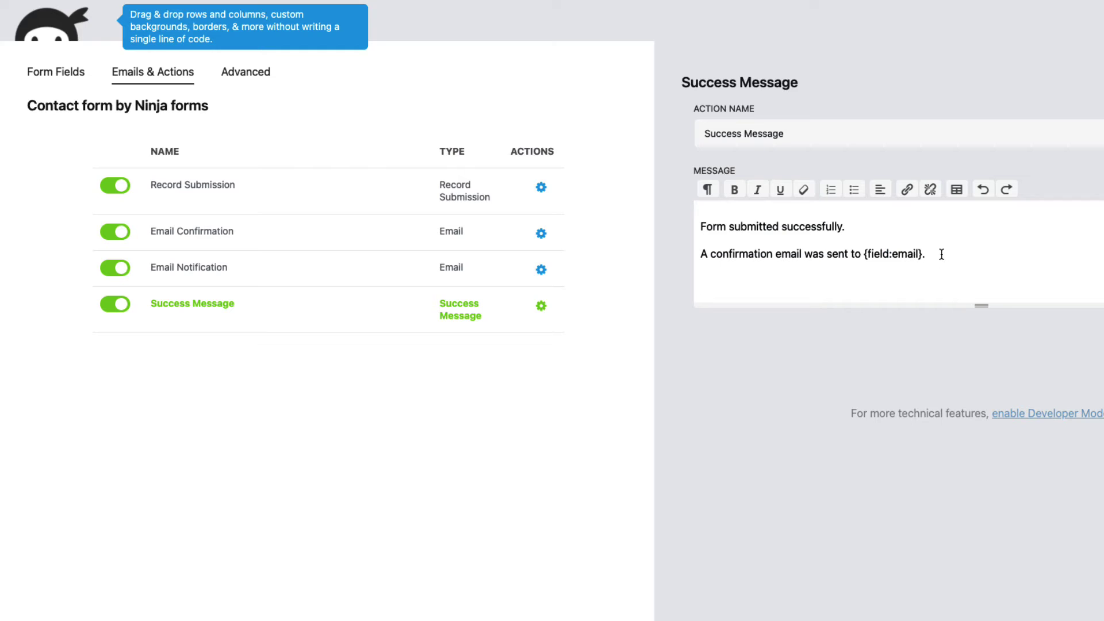
left_click_drag(929, 255, 864, 254)
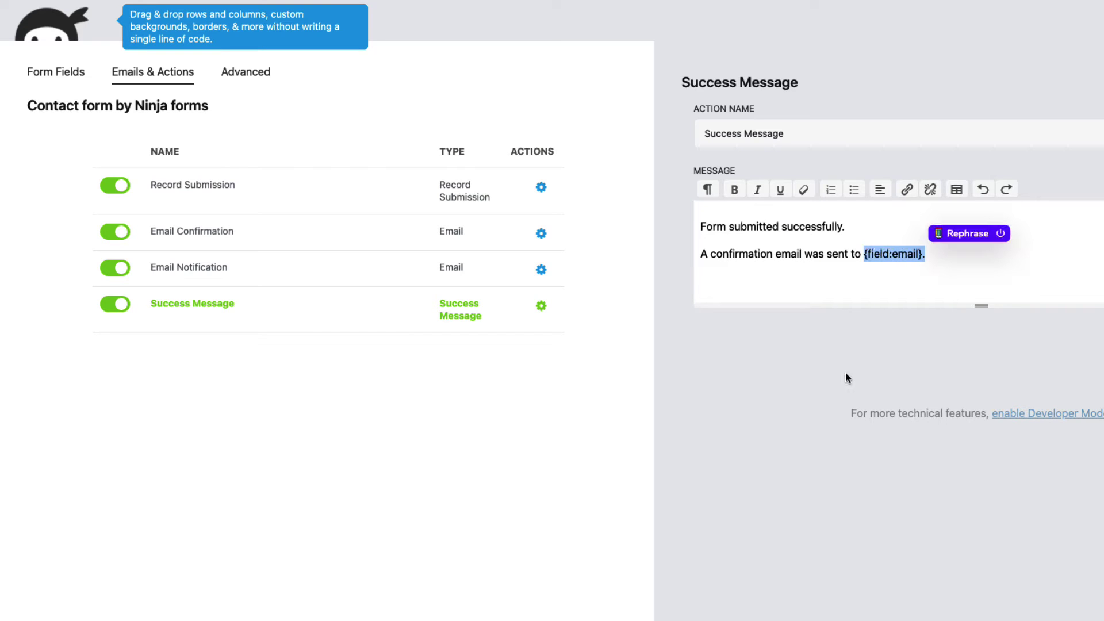
left_click(935, 243)
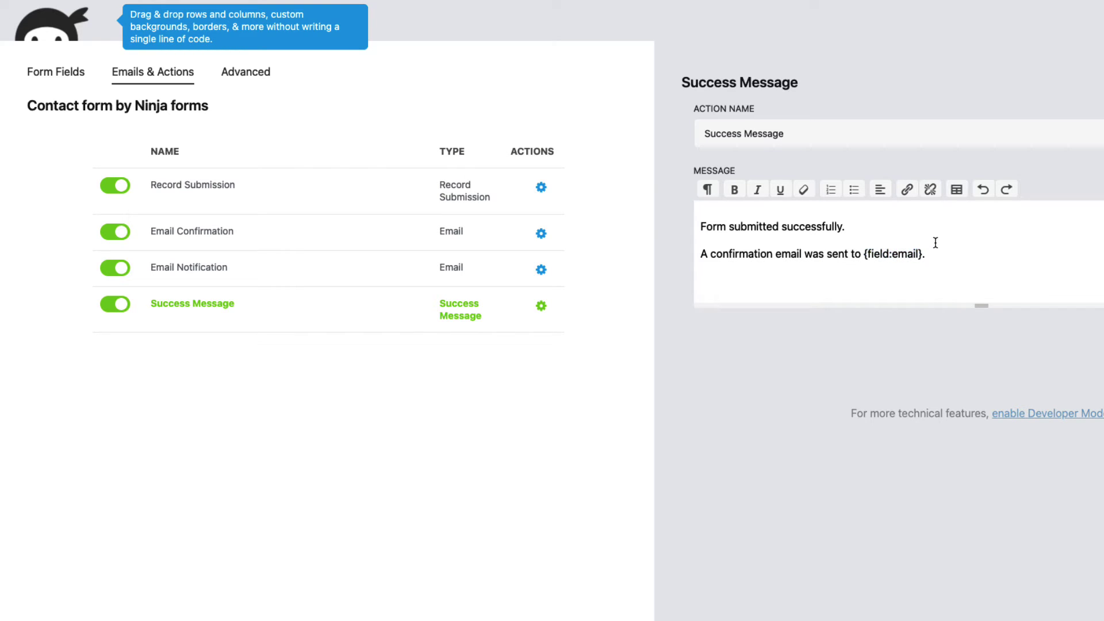
left_click_drag(936, 254, 863, 253)
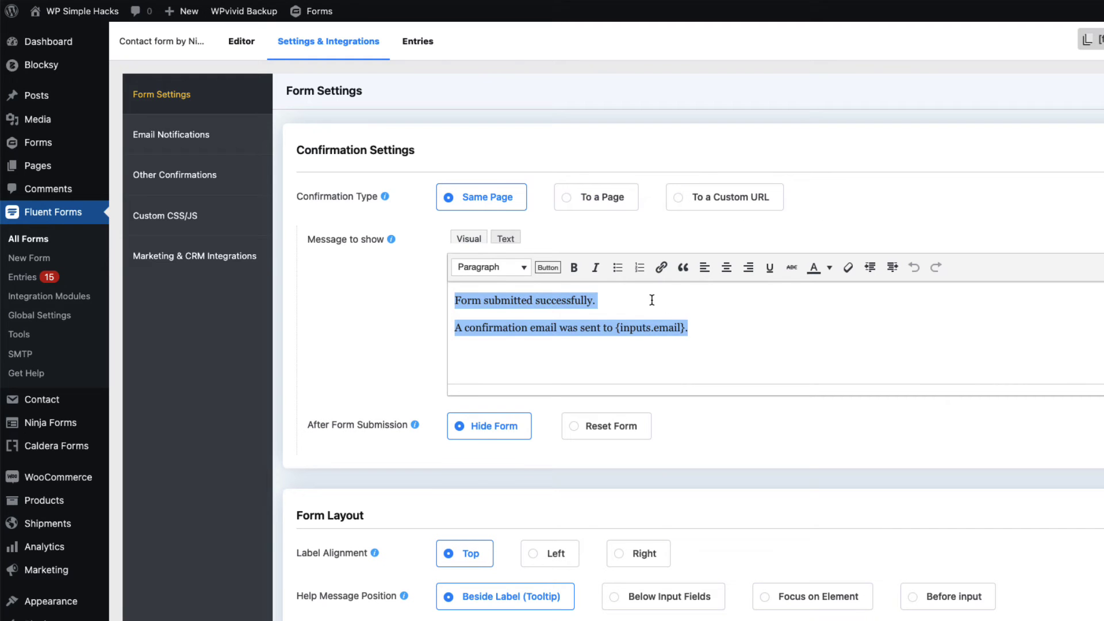
left_click_drag(721, 326, 616, 327)
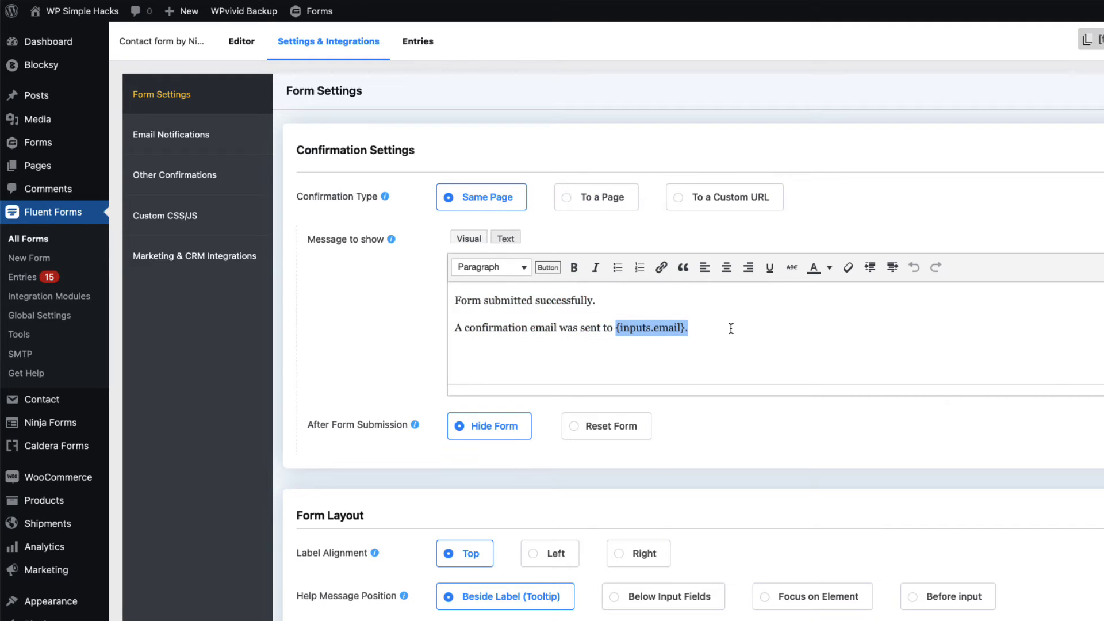
left_click(731, 328)
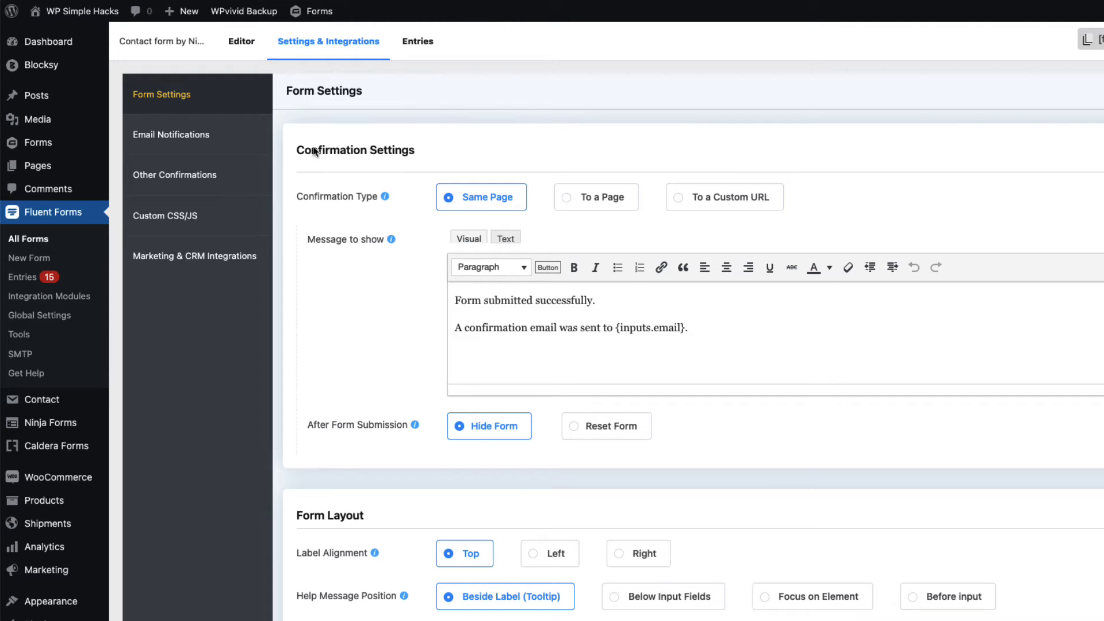
Step: Review the imported form's Email Confirmation recipient and advanced sender fields, and compare them with the Email Confirmation action in Ninja Forms
left_click(187, 138)
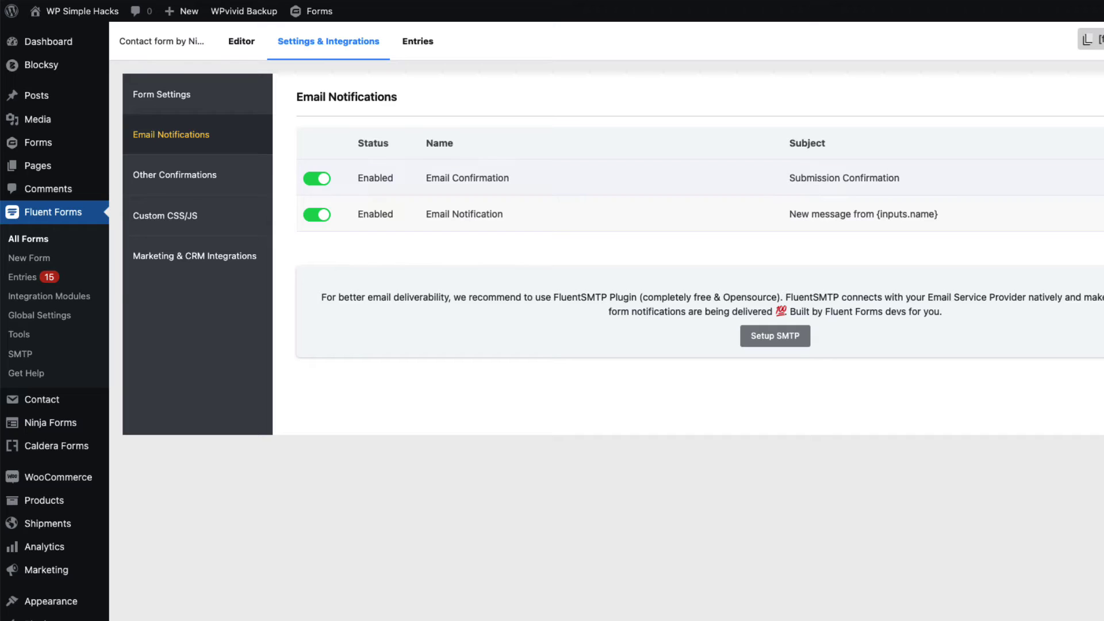
left_click(987, 177)
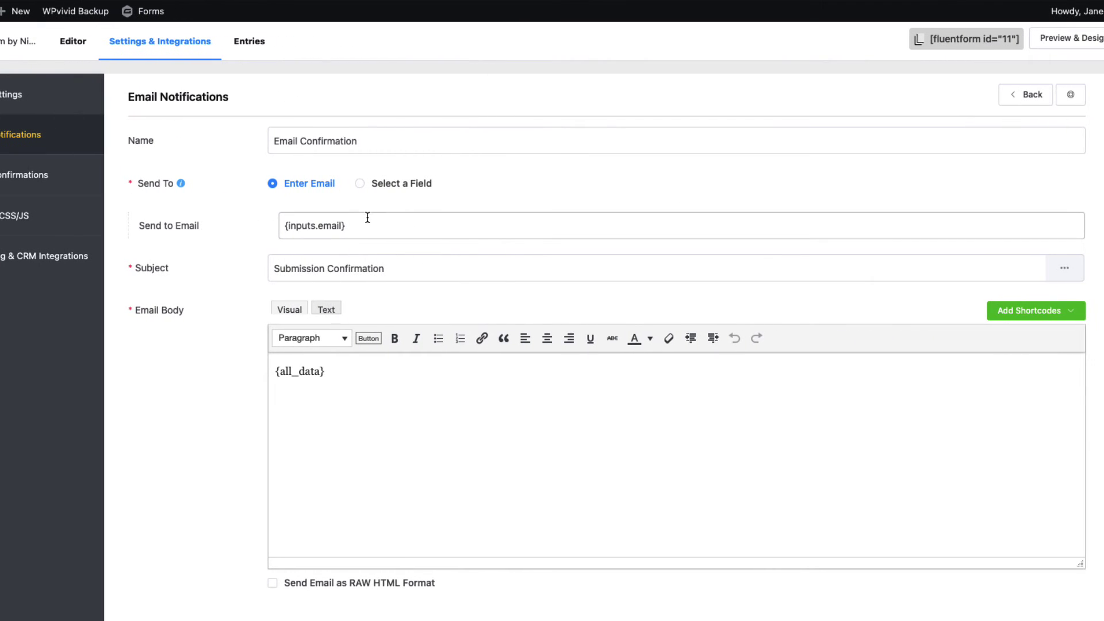
left_click_drag(363, 224, 281, 226)
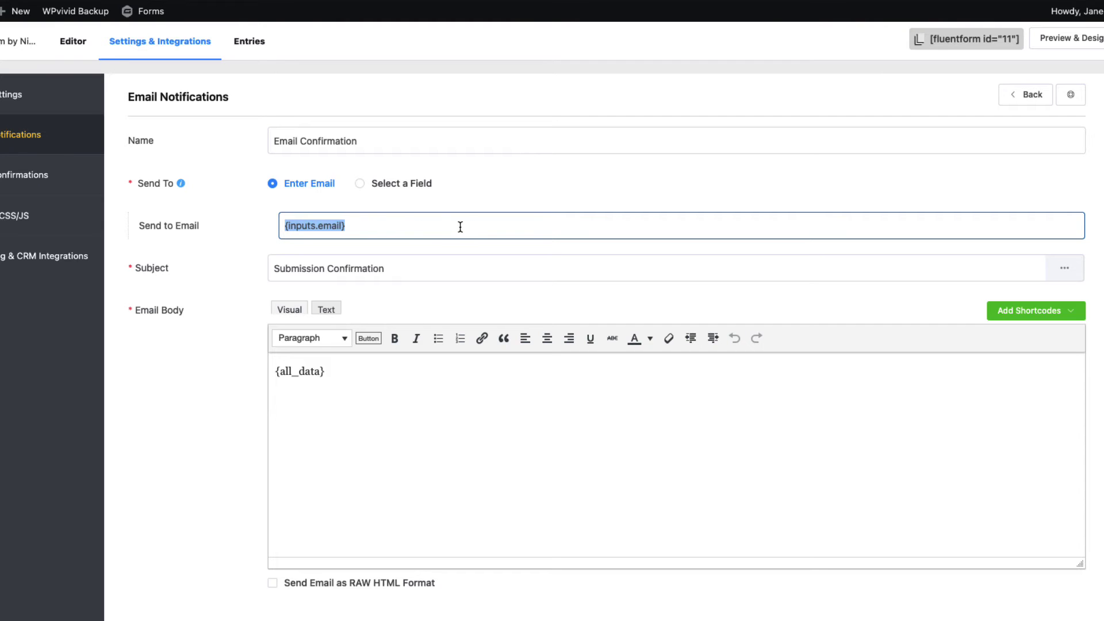
left_click(430, 208)
left_click_drag(353, 229, 286, 225)
scroll(389, 360, "down", 7)
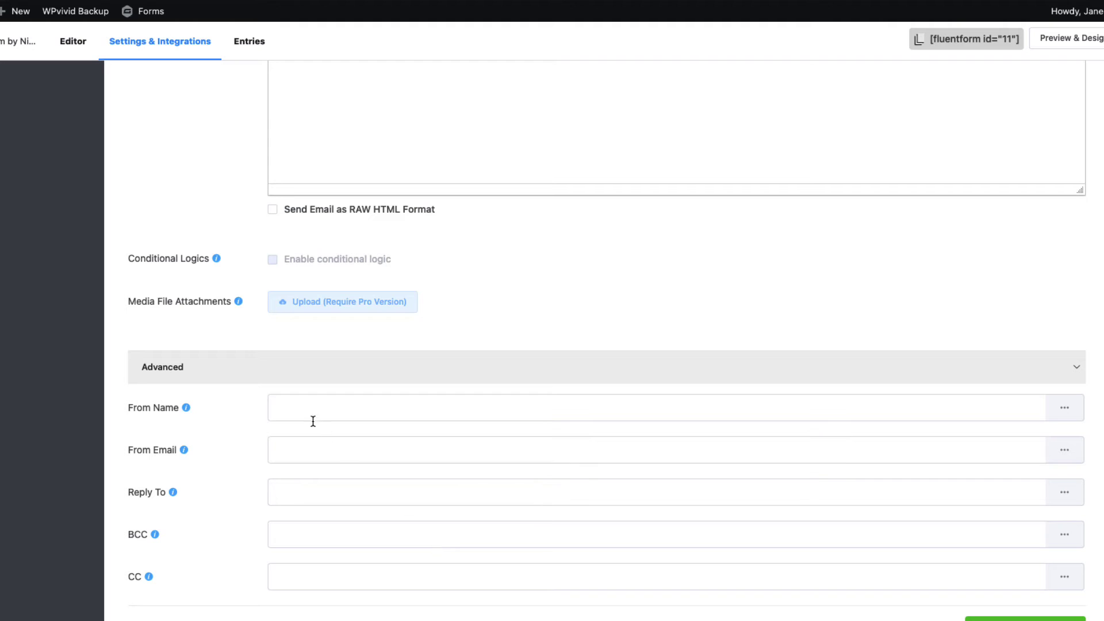
left_click(276, 400)
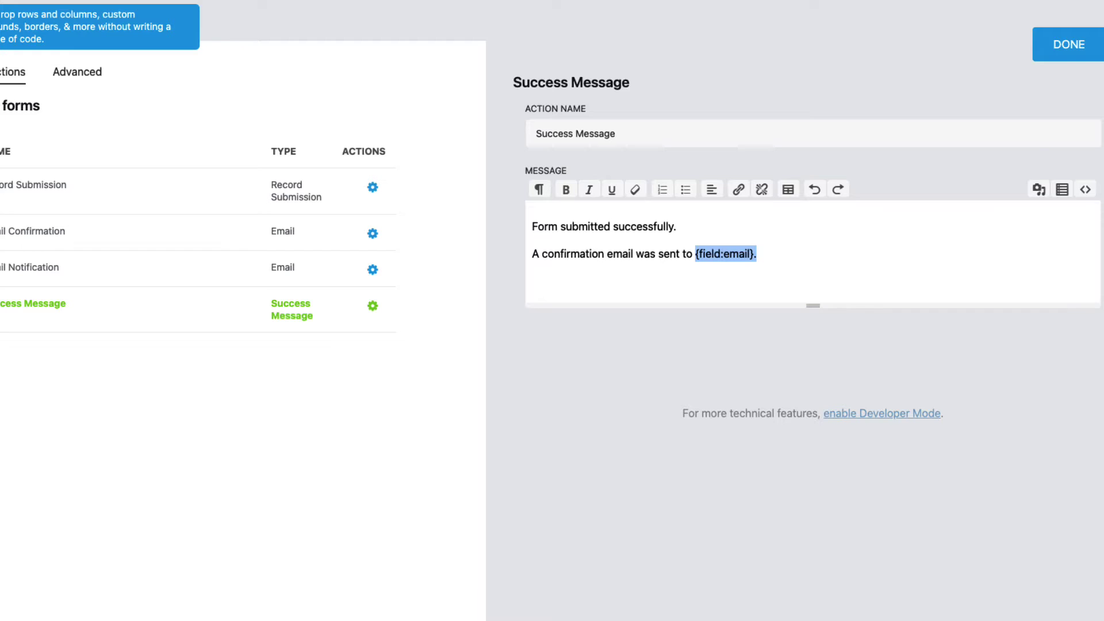
left_click(303, 231)
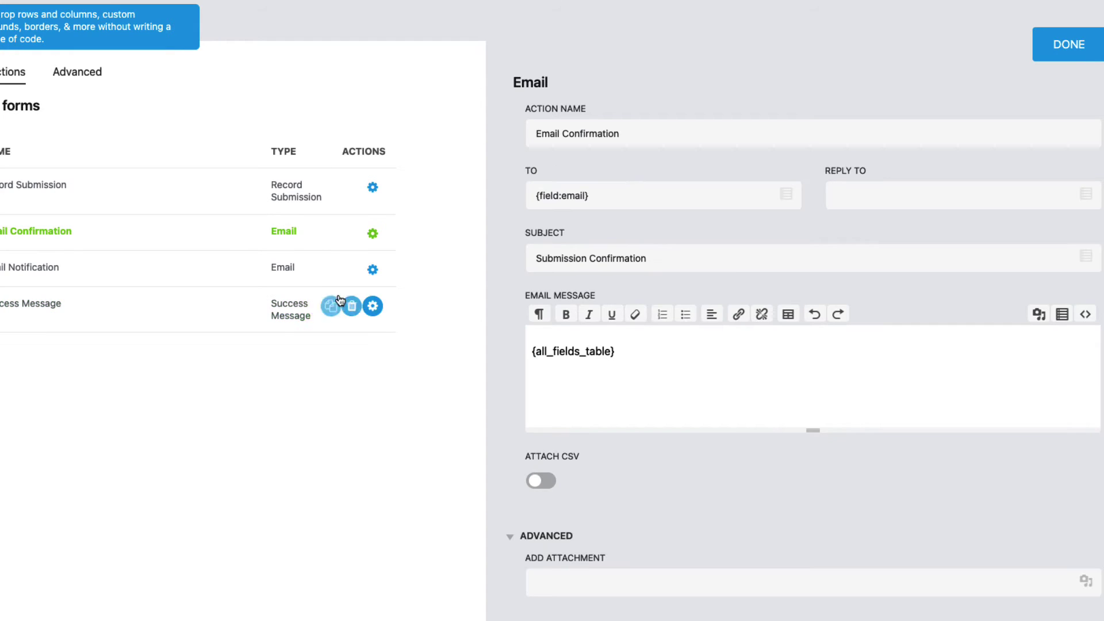
Step: Compare the Email Notification action in Ninja Forms with the imported Email Notification, examining the shortcodes in its email body
left_click(372, 271)
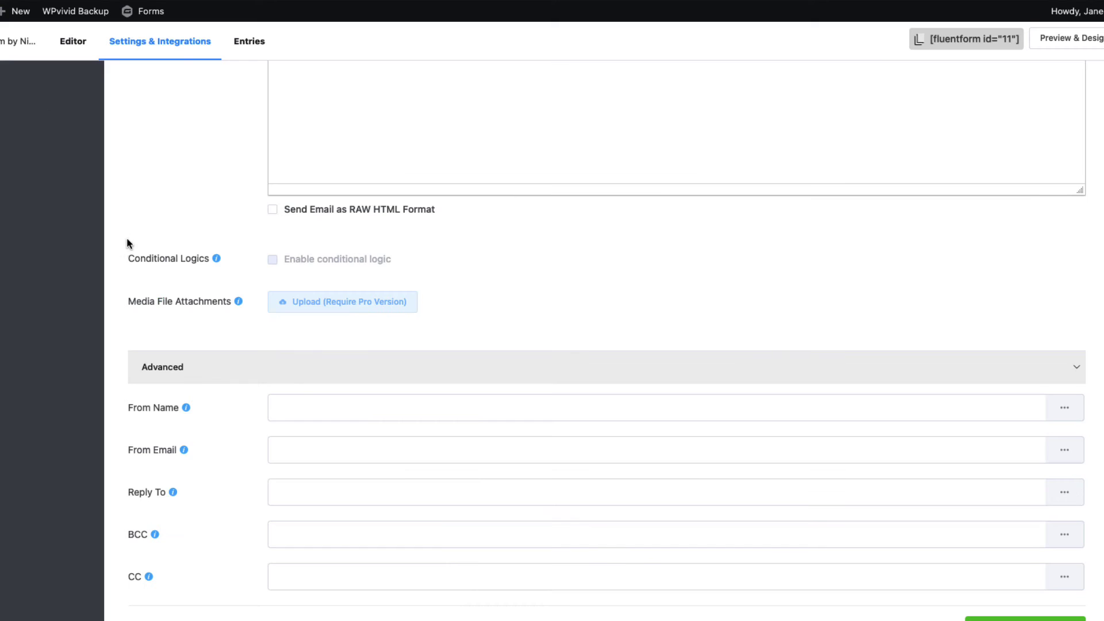
scroll(126, 243, "up", 6)
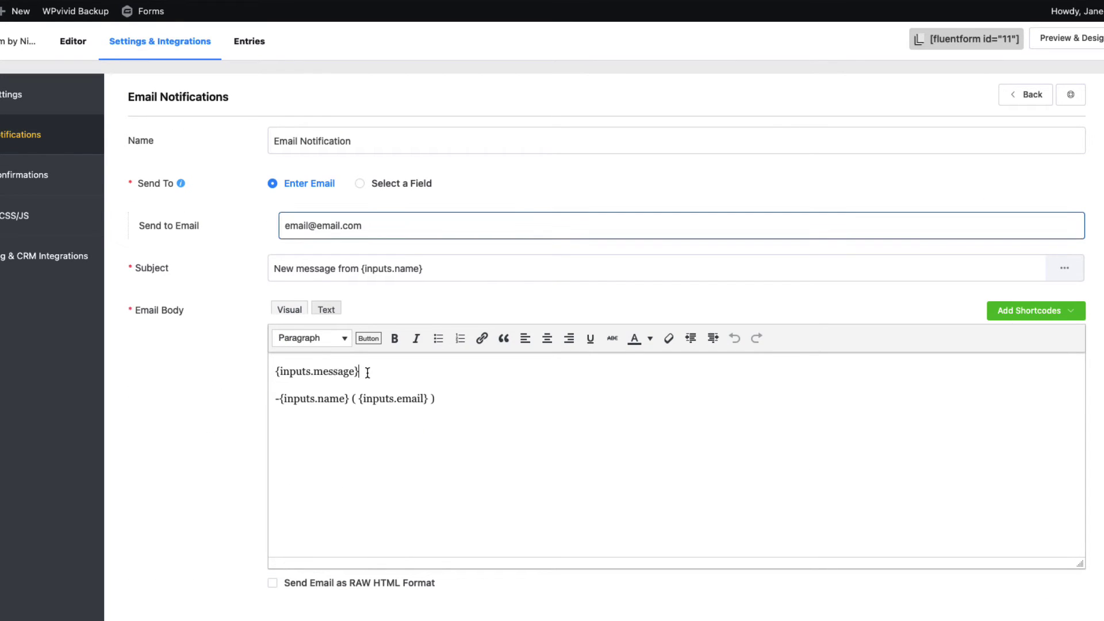
left_click_drag(359, 371, 251, 372)
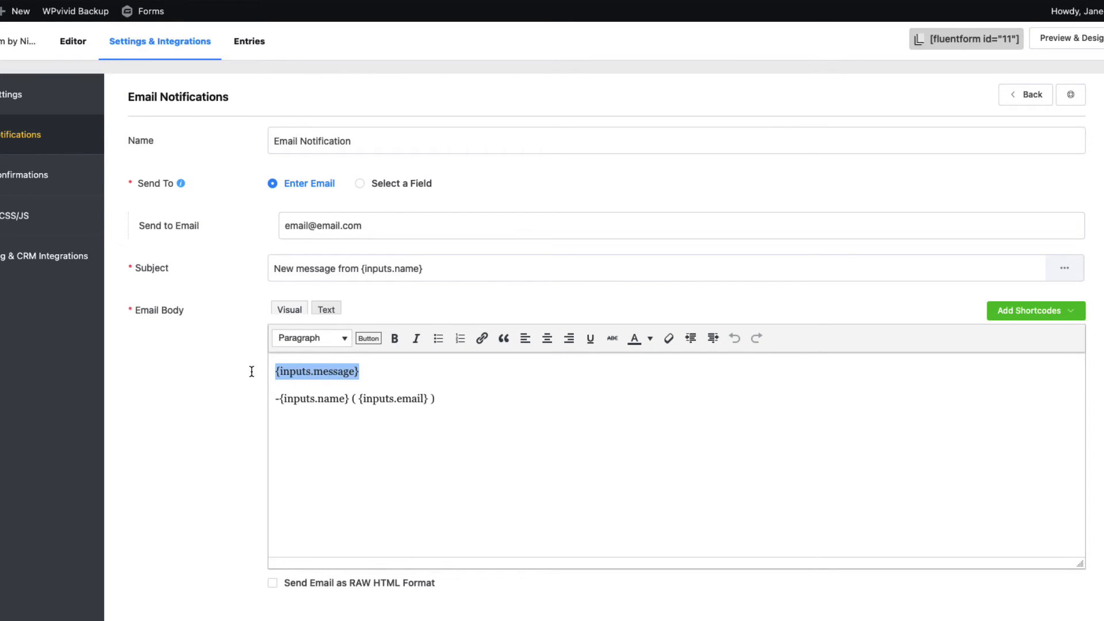
left_click(349, 398)
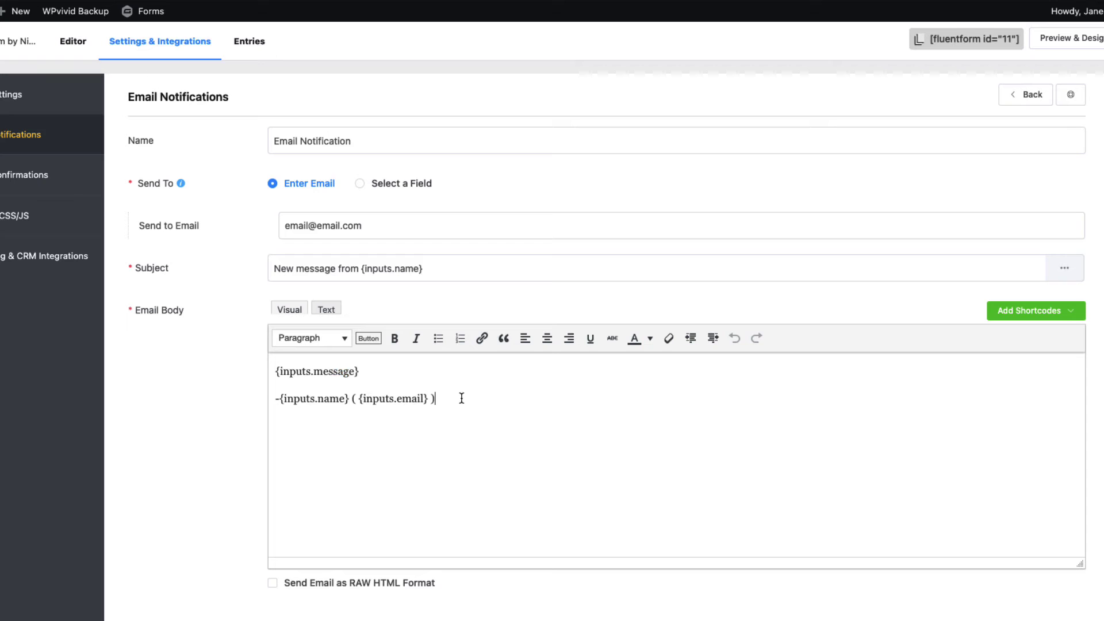
Step: Try adding the Message shortcode to the end of the email body, and review the notification's advanced sender fields
left_click(1029, 310)
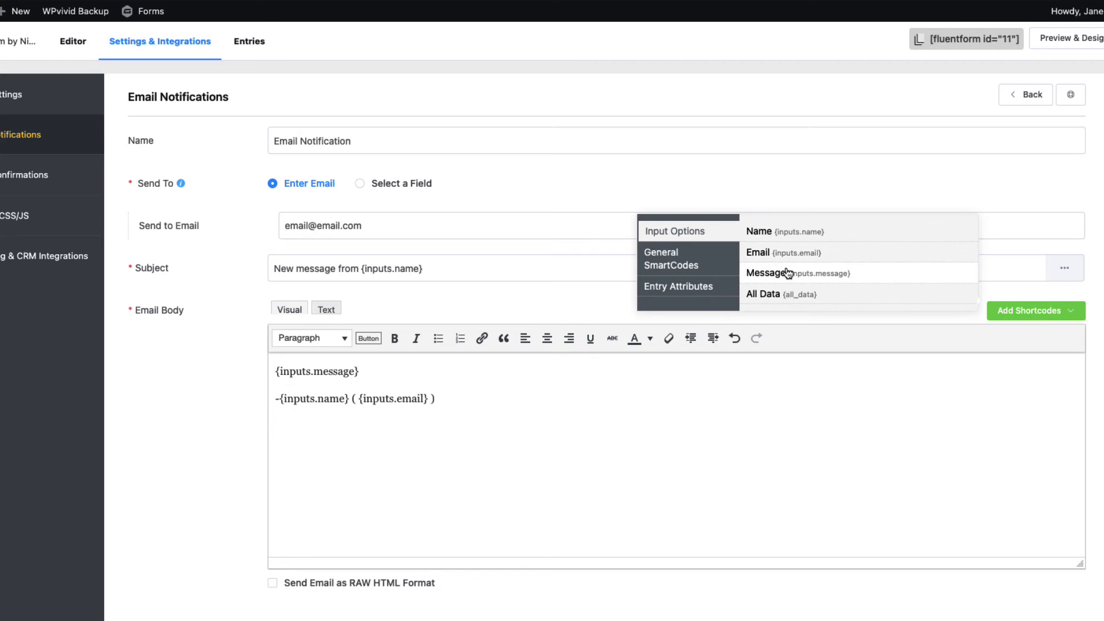
left_click(787, 272)
left_click_drag(377, 427, 265, 428)
key("BackSpace")
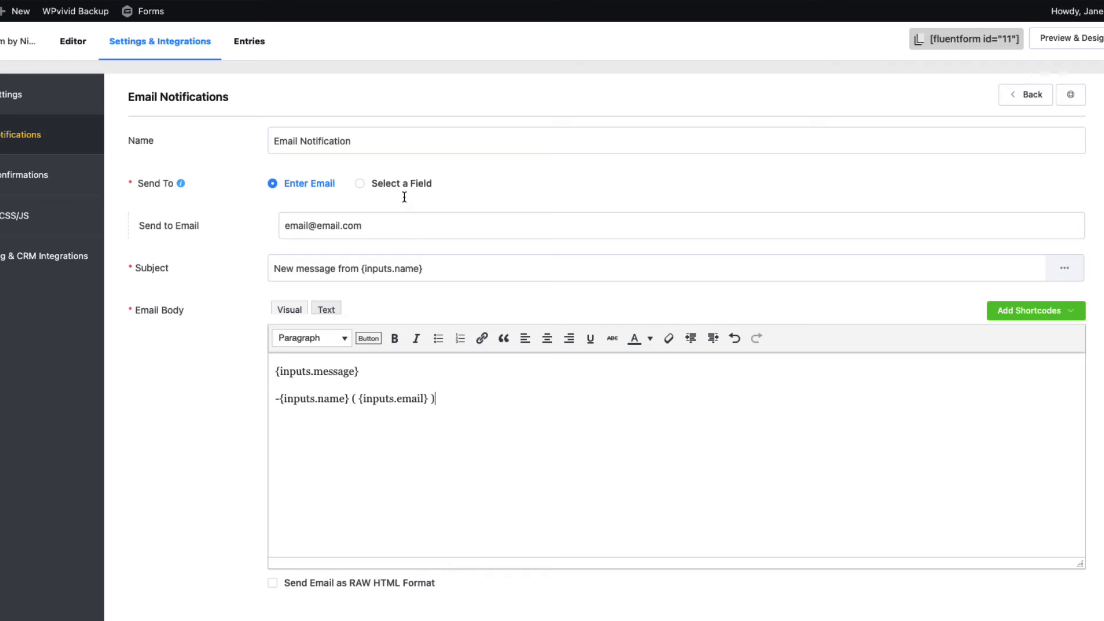
scroll(227, 361, "down", 6)
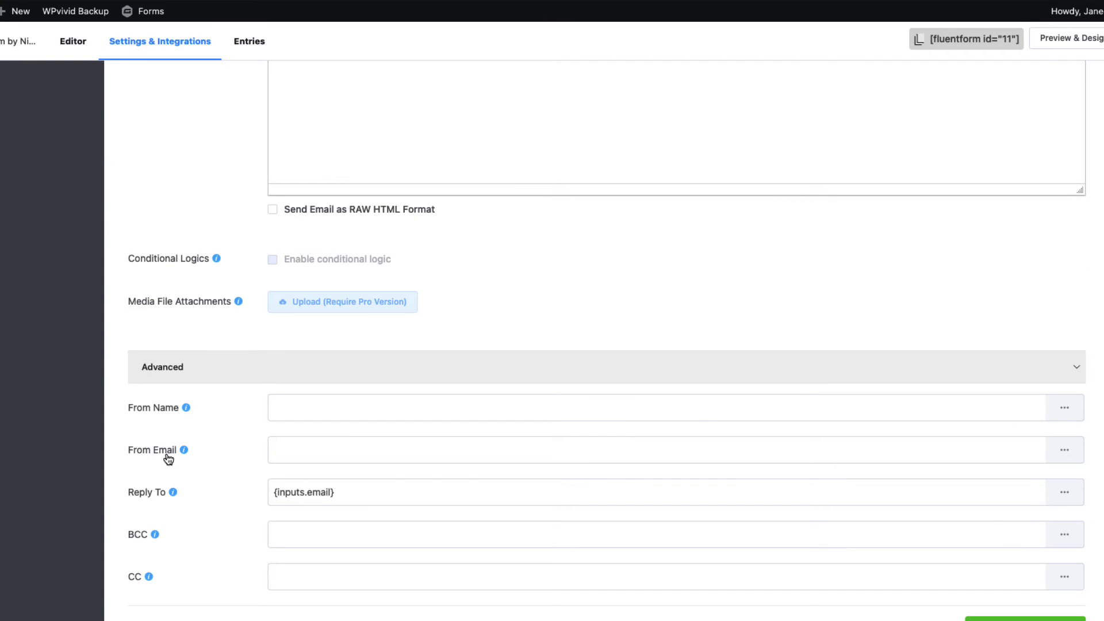
scroll(230, 423, "up", 6)
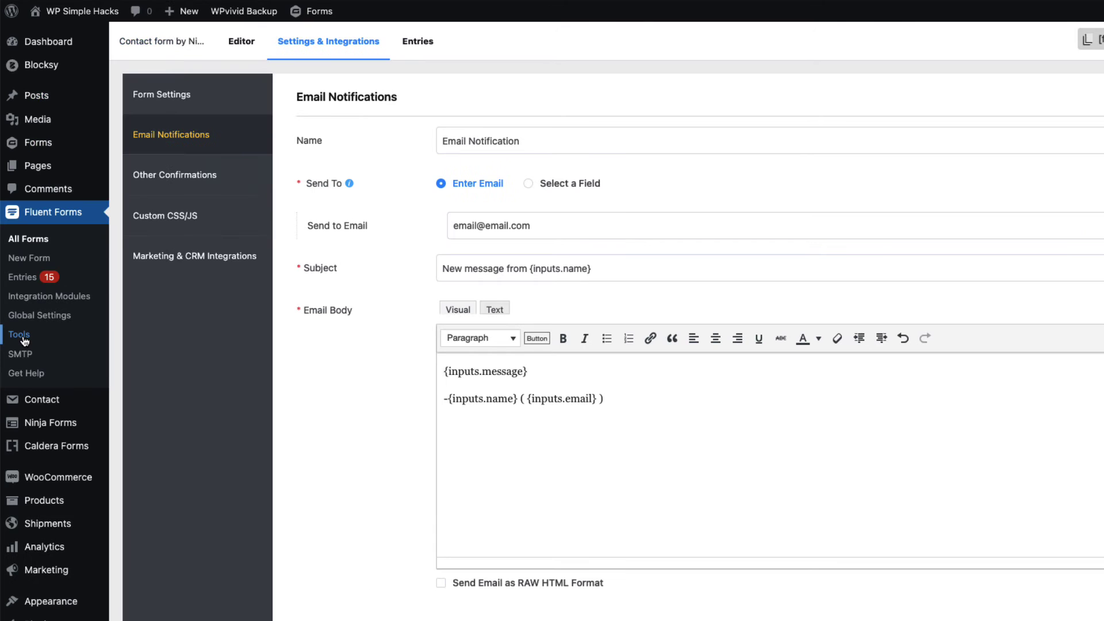
Step: Import Contact form by Gravity through the Fluent Forms Migrator and check which of its fields must be created manually
left_click(23, 339)
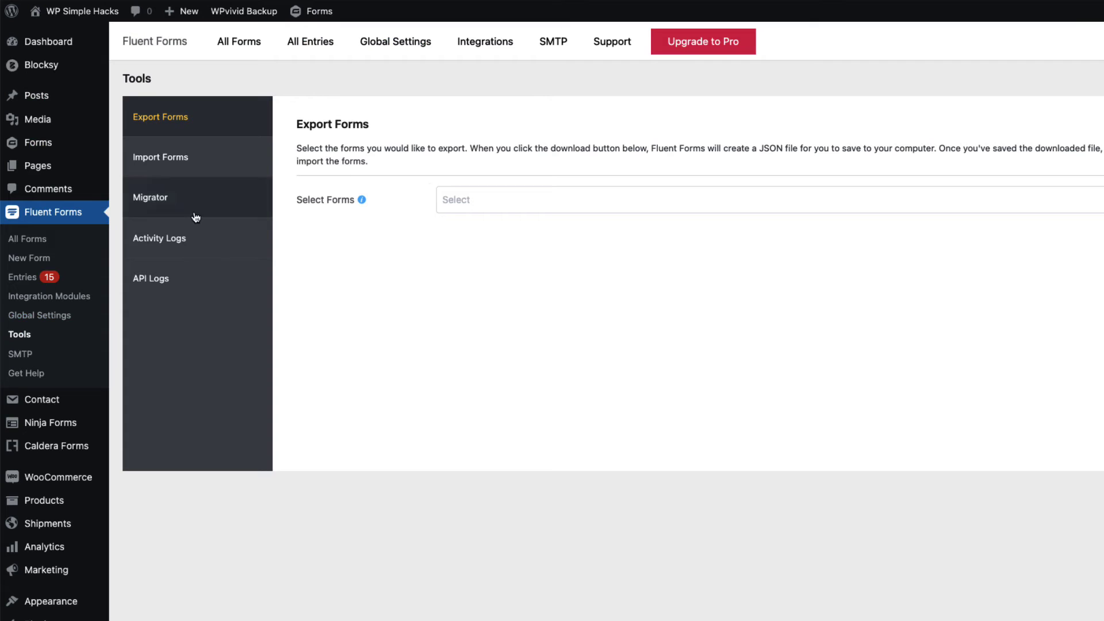
left_click(150, 198)
left_click(501, 184)
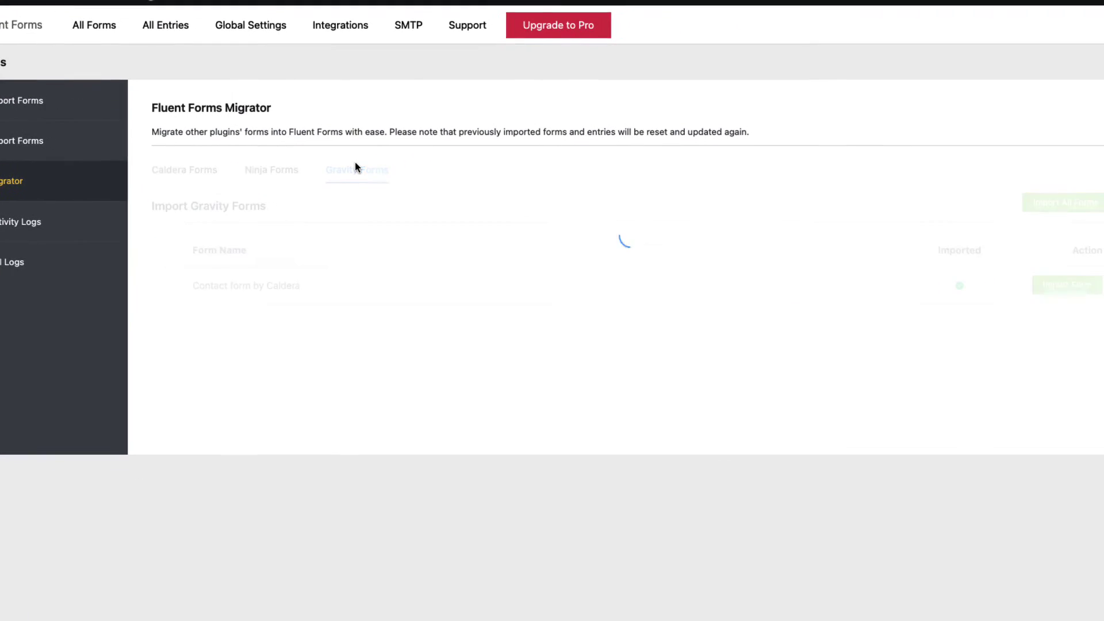
left_click(163, 286)
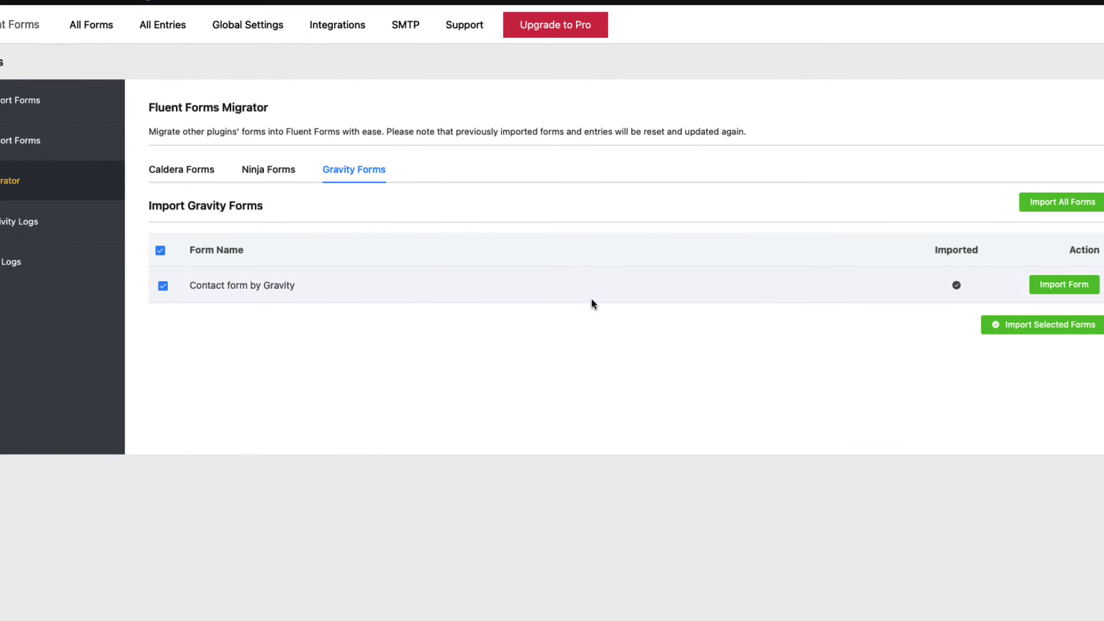
left_click(1061, 286)
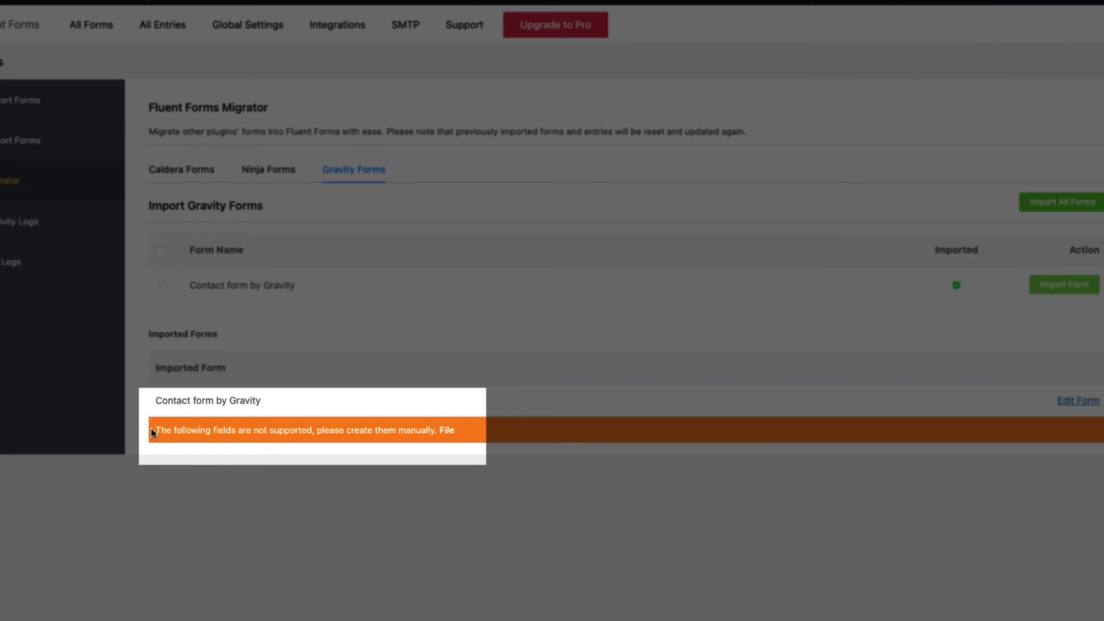
left_click_drag(150, 428, 448, 436)
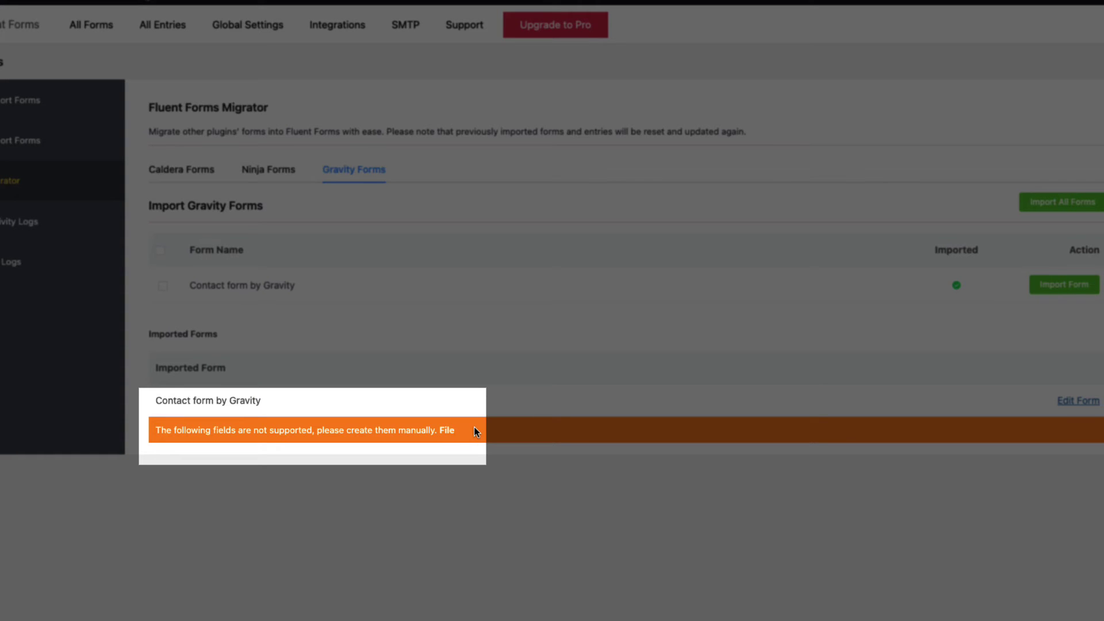
double_click(445, 430)
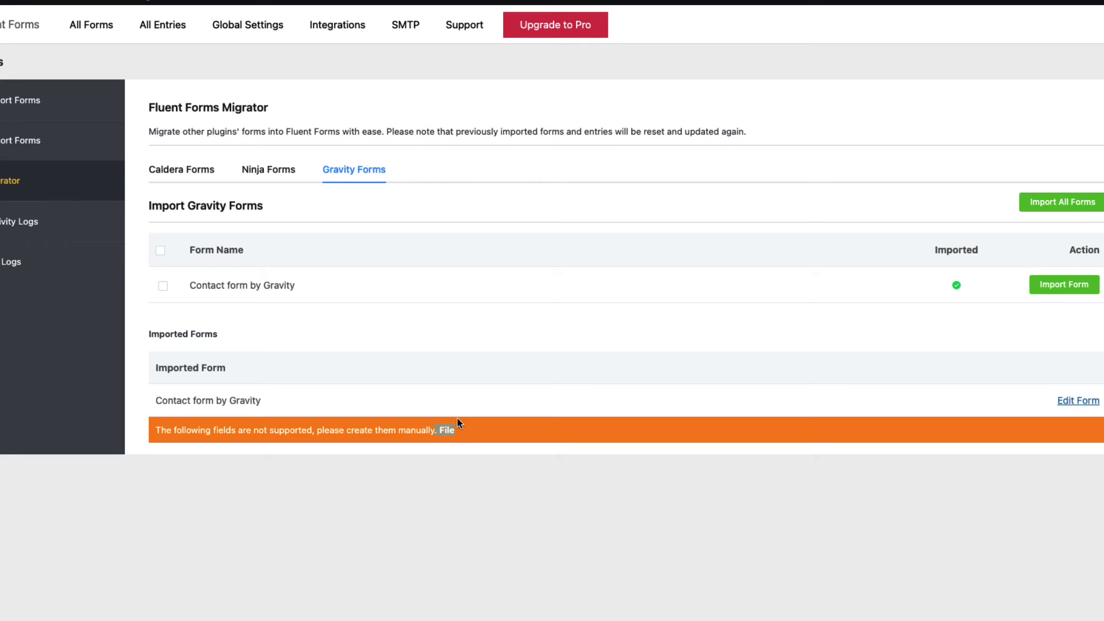
left_click(441, 502)
Step: Activate the Fluent Forms Pro Add On Pack plugin
mouse_move(9, 607)
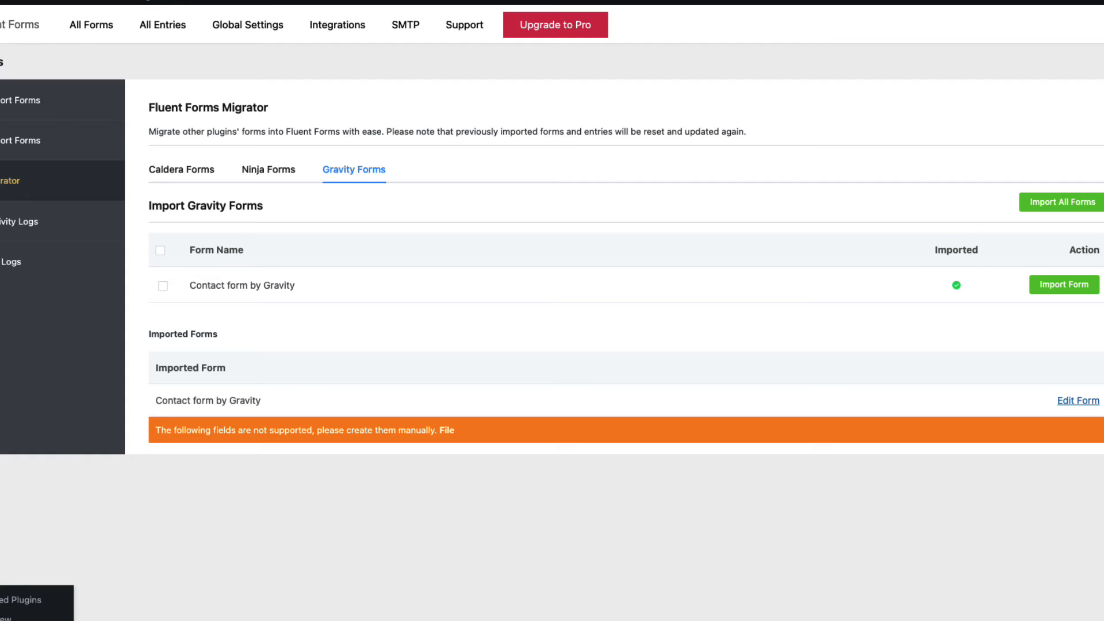
left_click(9, 607)
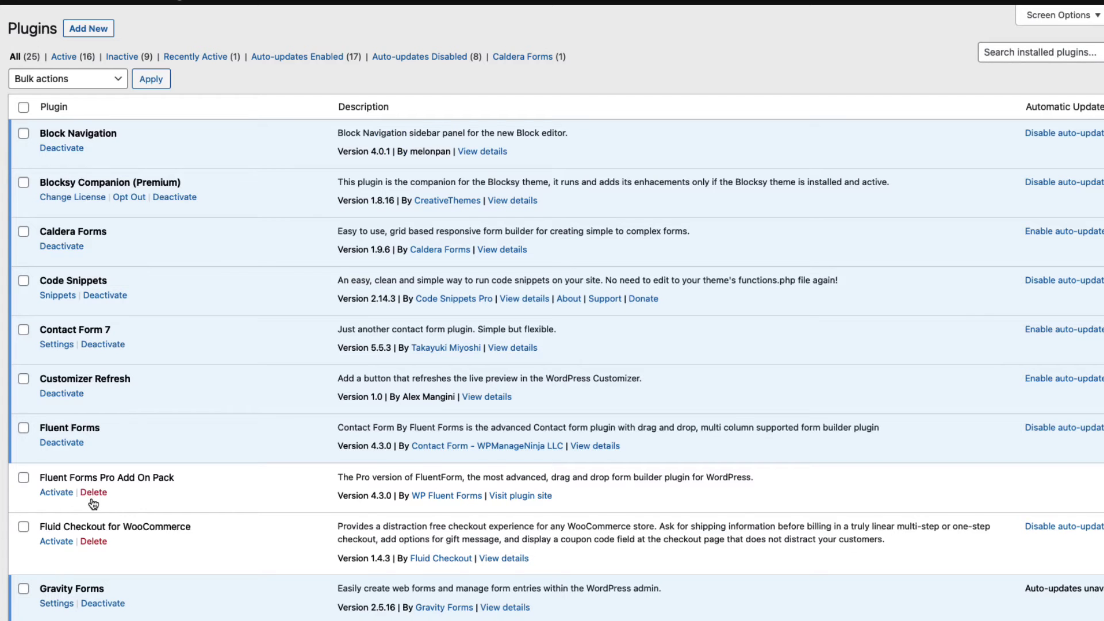
left_click(60, 493)
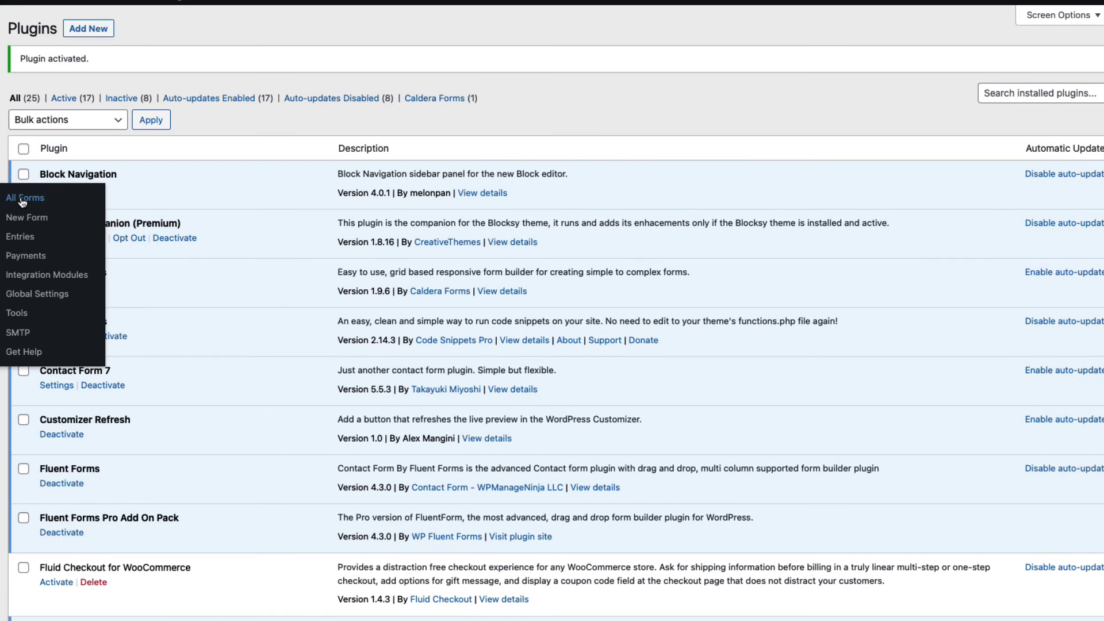
Step: Delete the imported Contact form by Gravity from the Fluent Forms list of forms
left_click(22, 198)
left_click(252, 170)
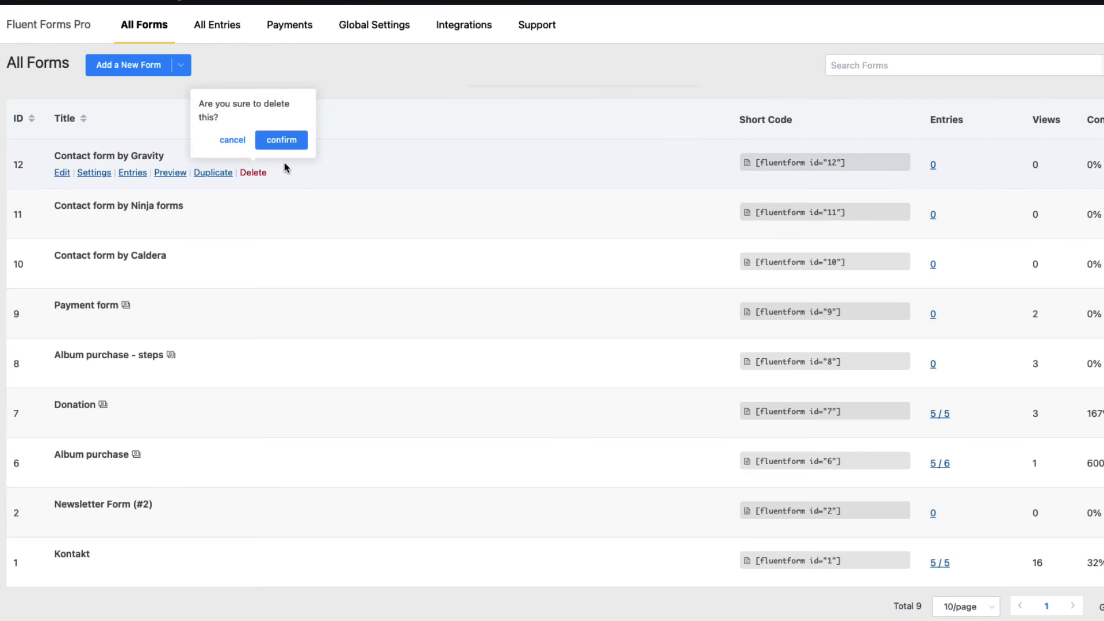
left_click(282, 140)
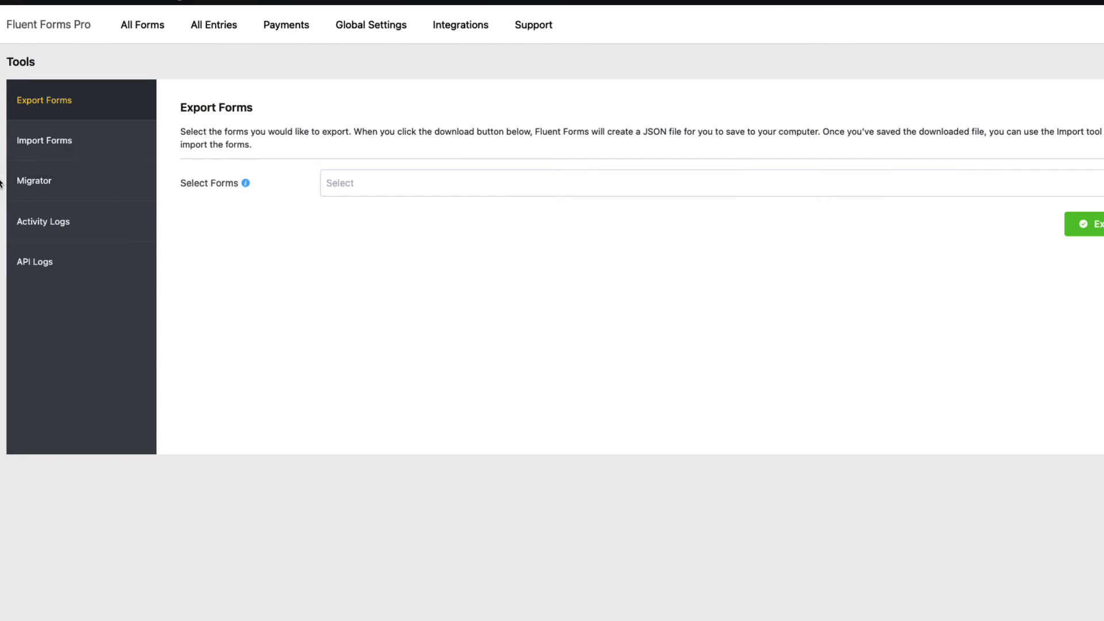
Step: Import Contact form by Gravity again from Gravity Forms with the Fluent Forms Pro migrator
left_click(39, 182)
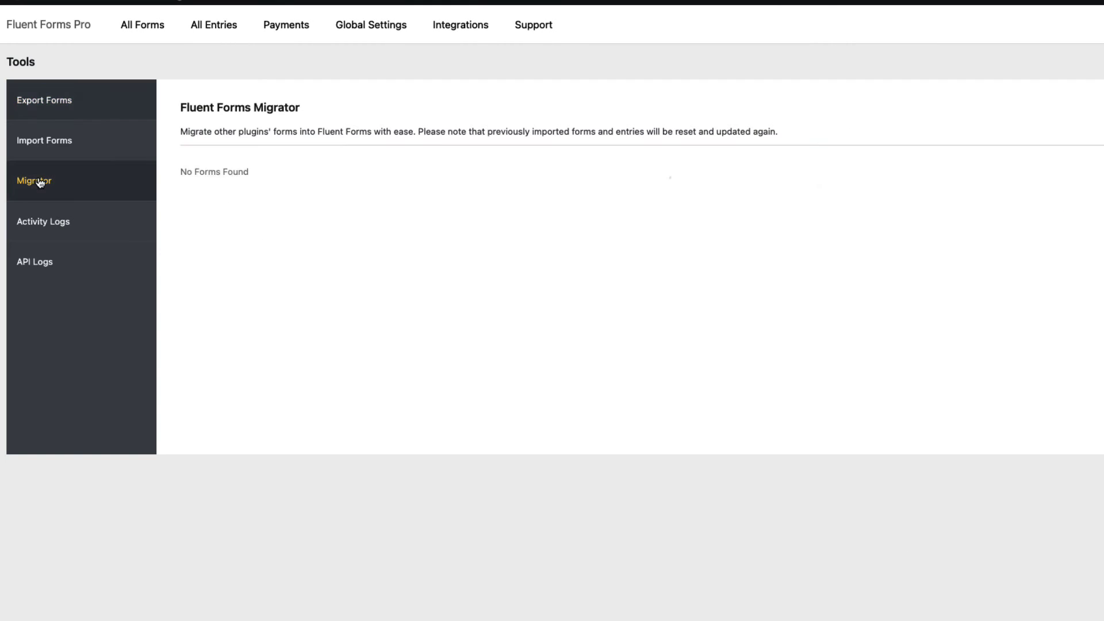
left_click(378, 171)
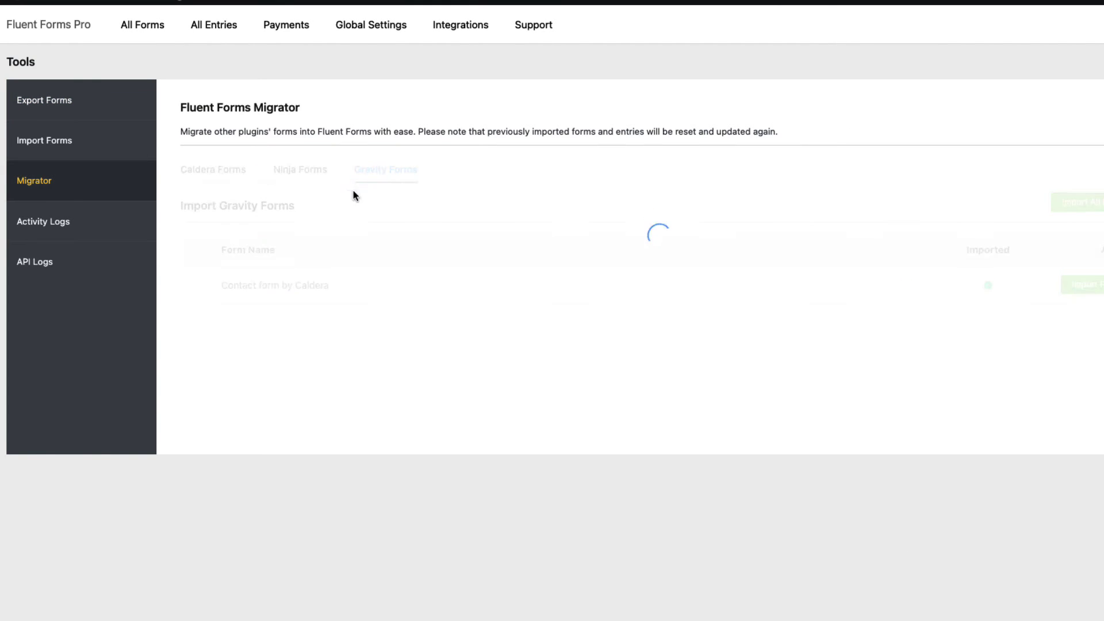
left_click(195, 286)
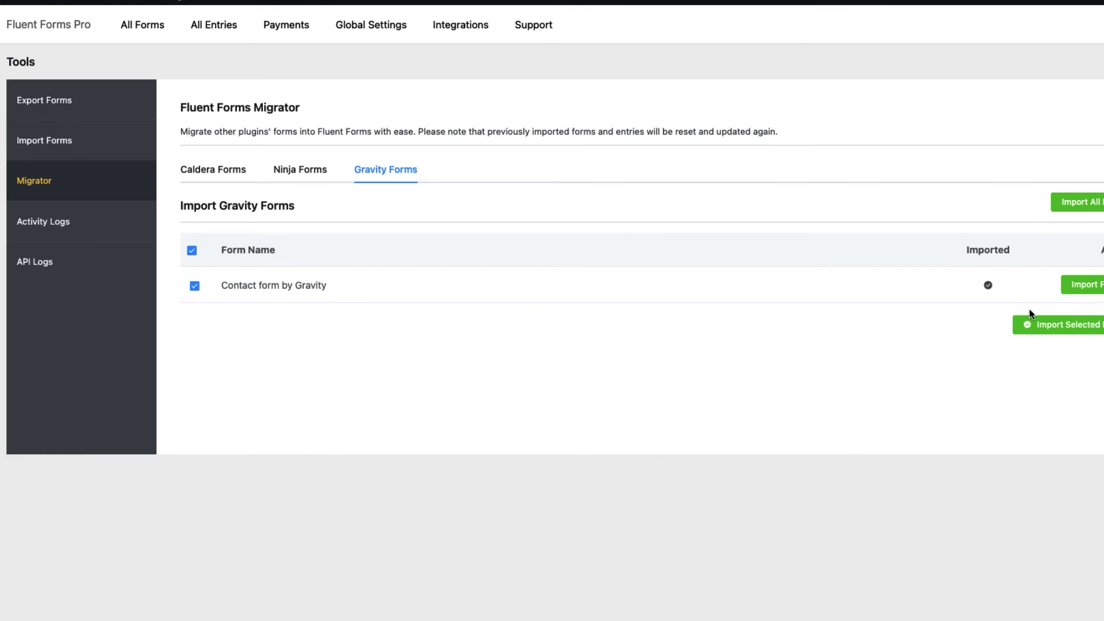
left_click(1097, 287)
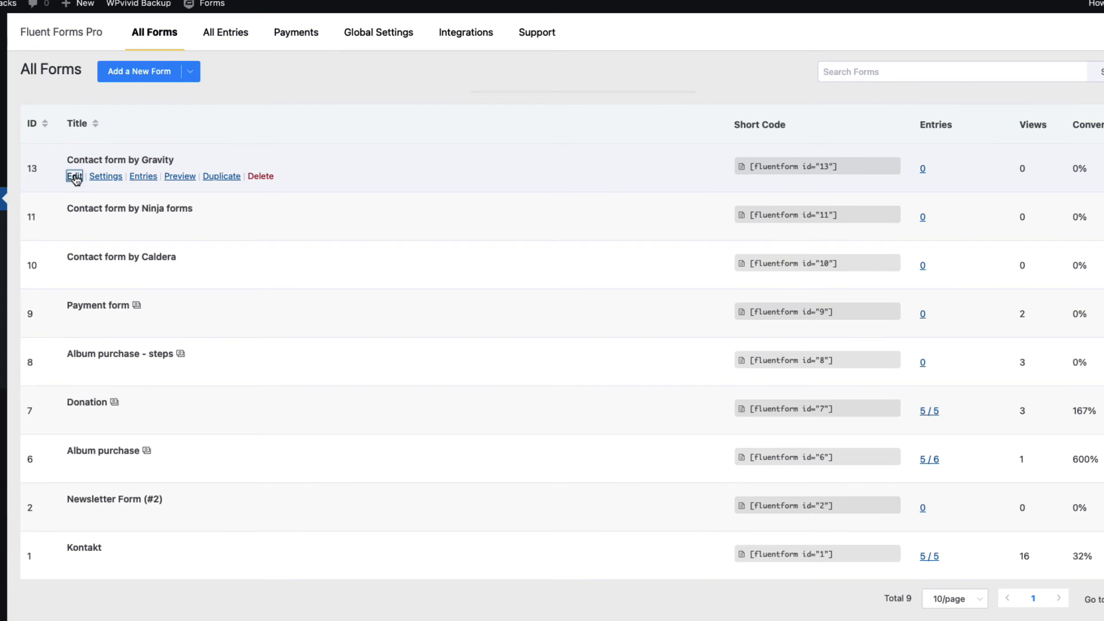
Step: Open the imported Gravity form, preview its Choose something options, and compare its fields with the original in Gravity Forms
left_click(75, 176)
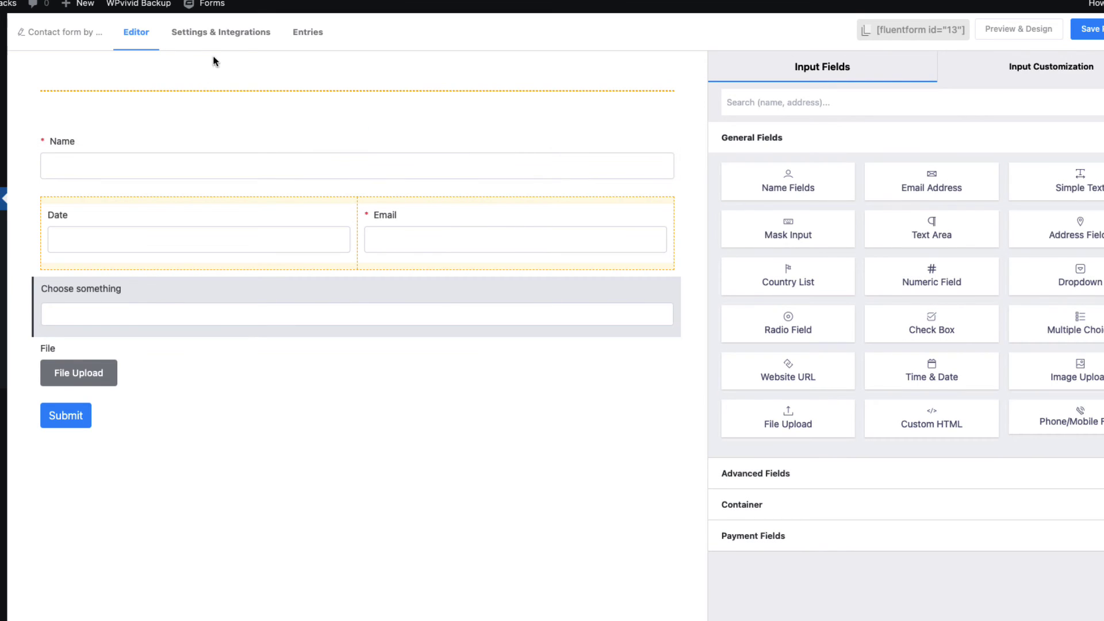
left_click(1014, 35)
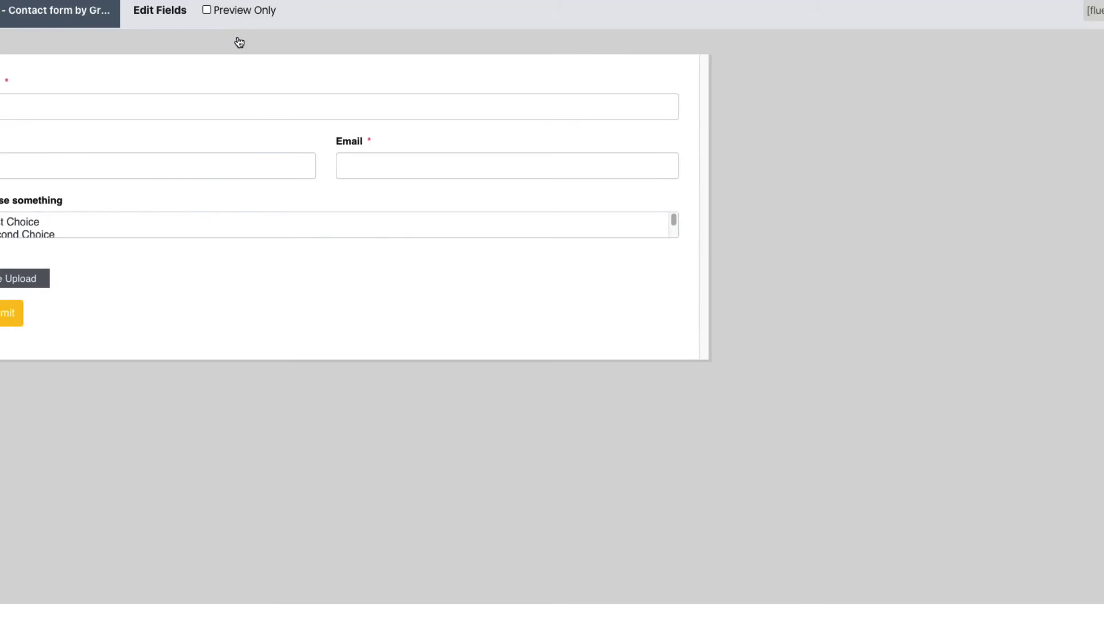
left_click(155, 235)
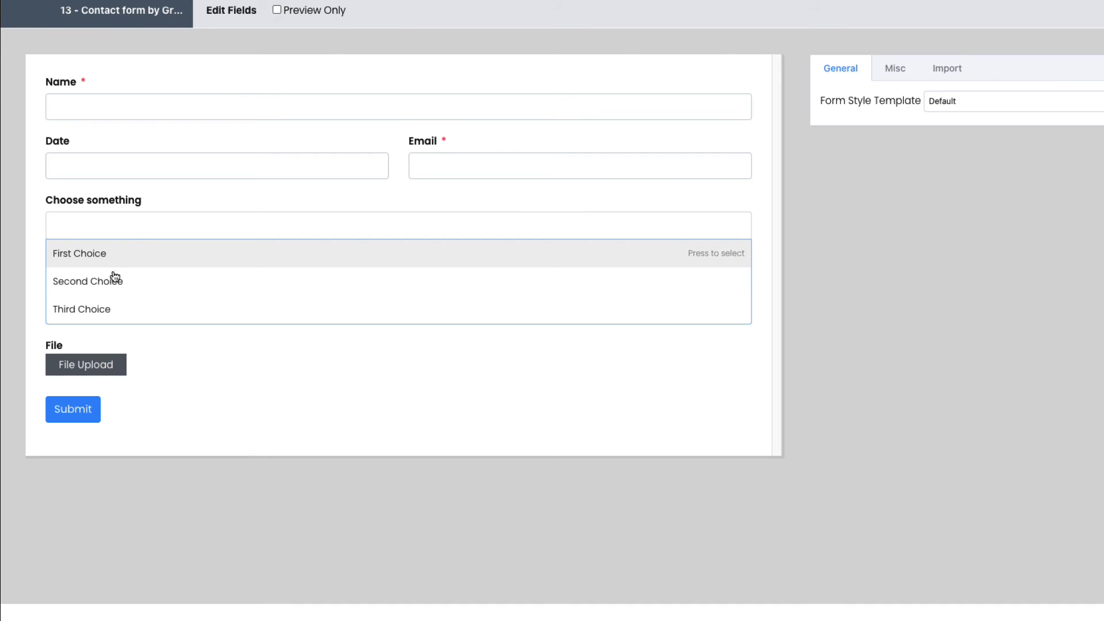
left_click(950, 341)
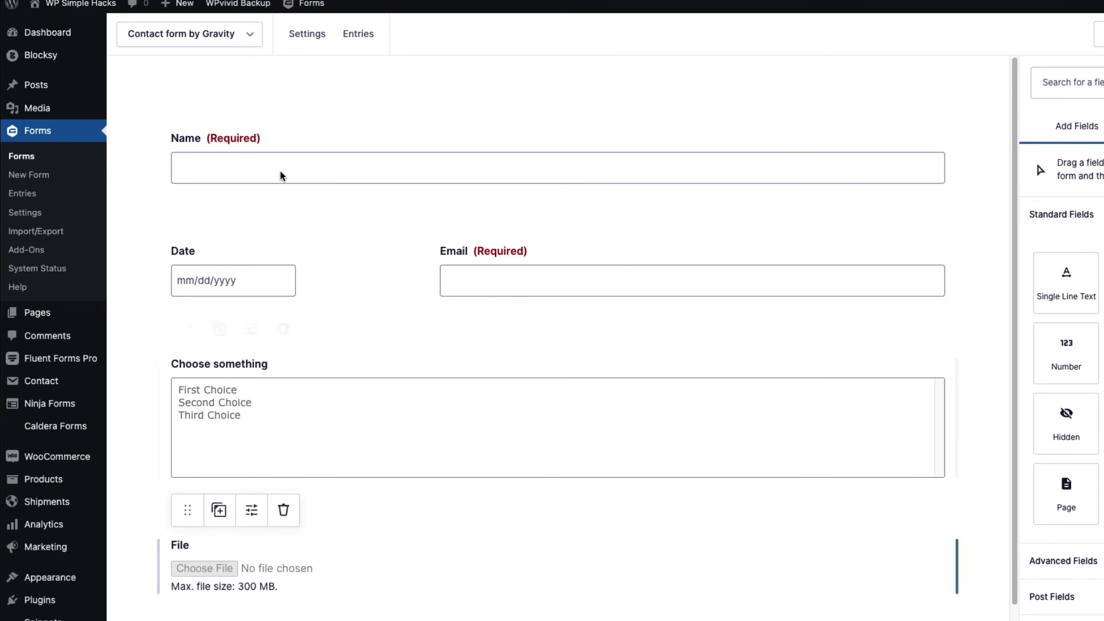
scroll(379, 345, "down", 1)
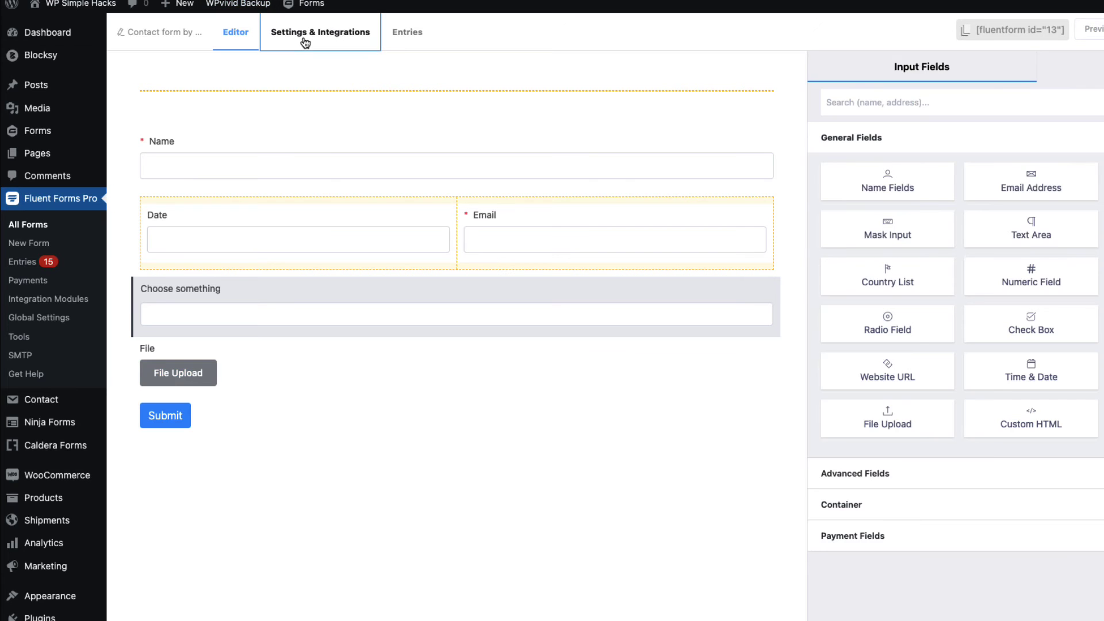
Step: Compare the Default Confirmation message in Gravity Forms with the confirmation message in the imported form's settings
left_click(305, 43)
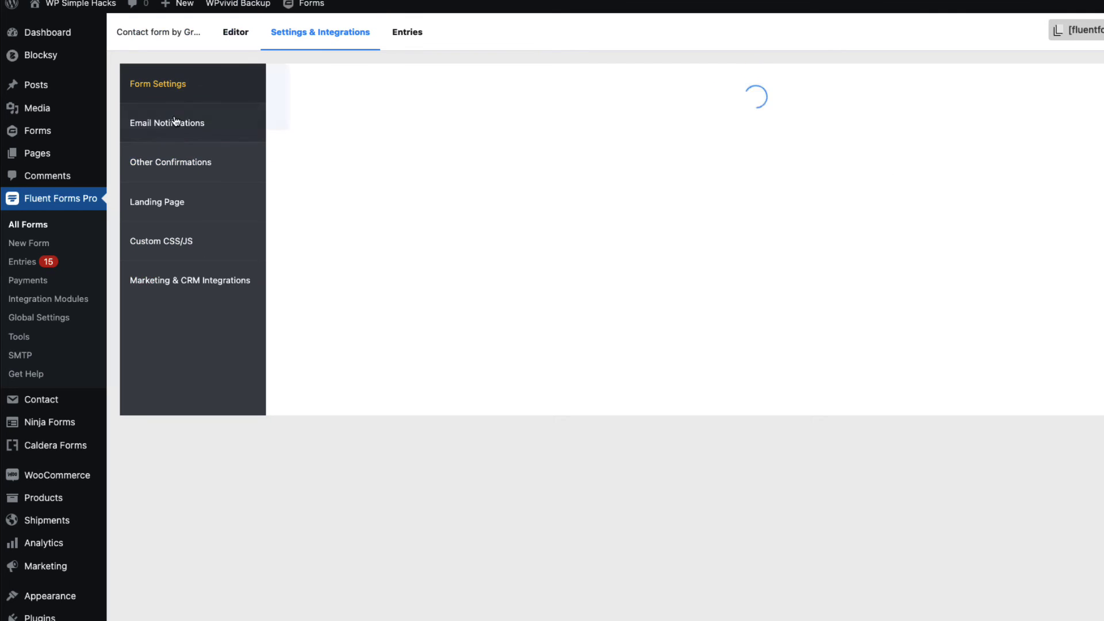
left_click(192, 123)
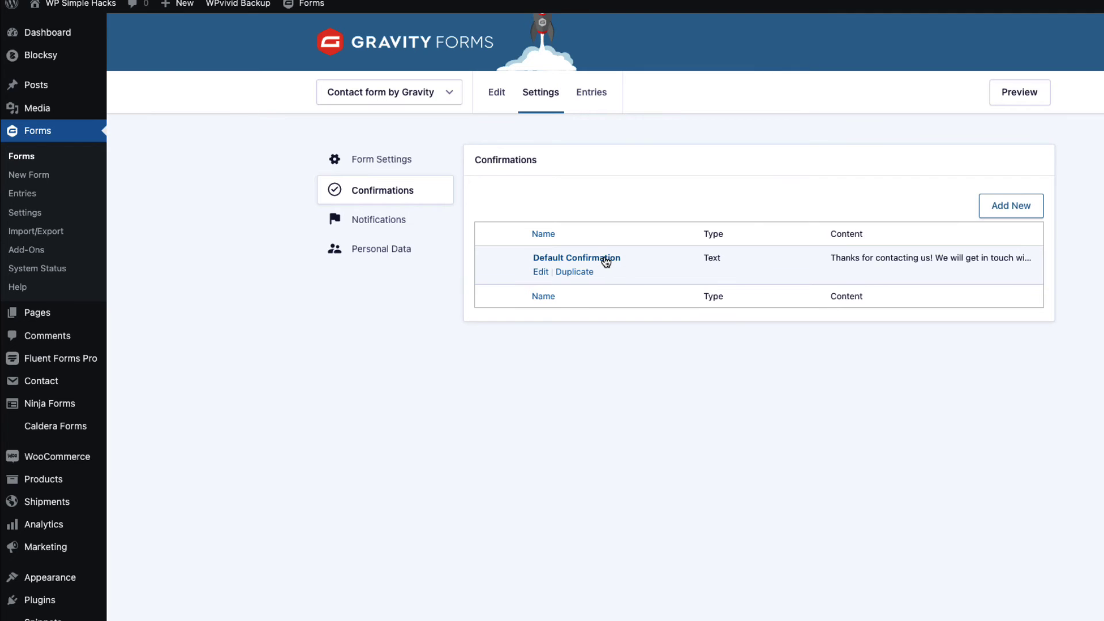
left_click(605, 260)
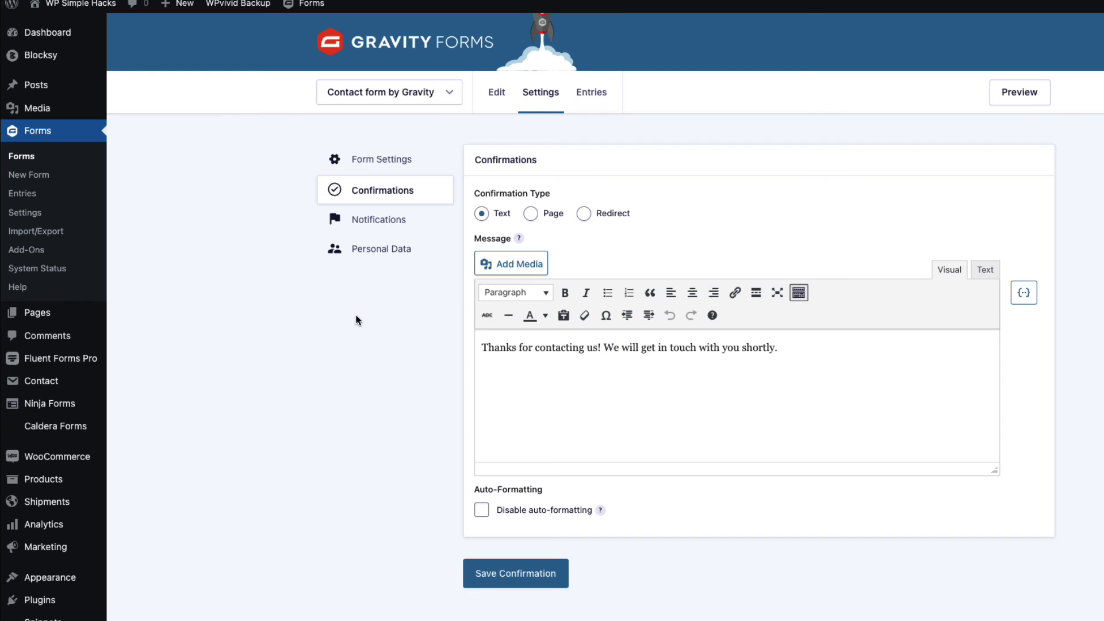
left_click(389, 92)
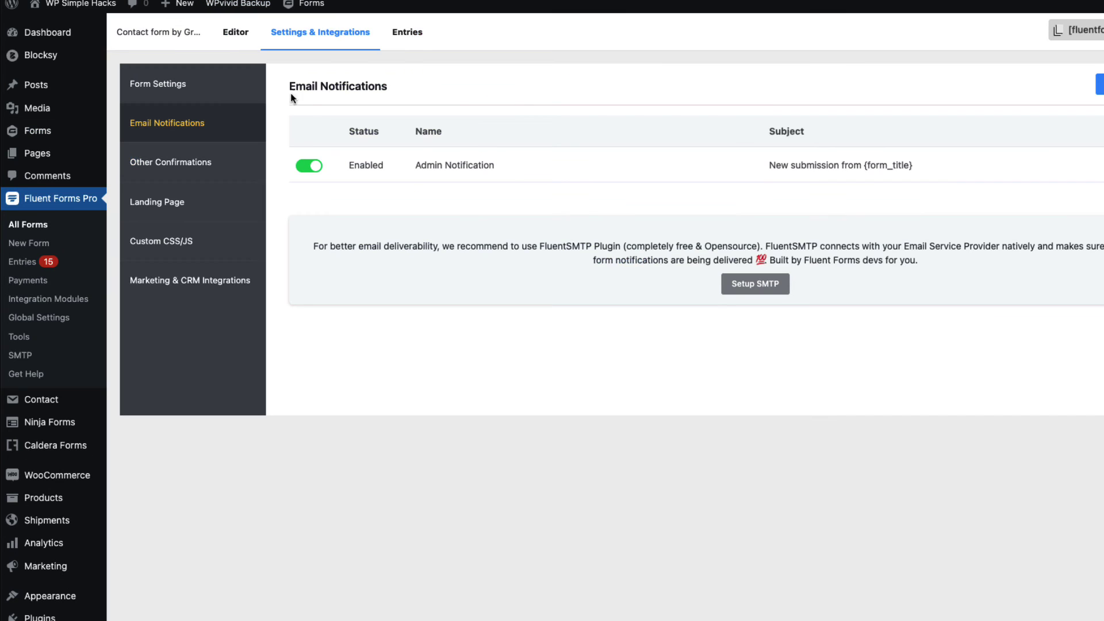
left_click(1093, 165)
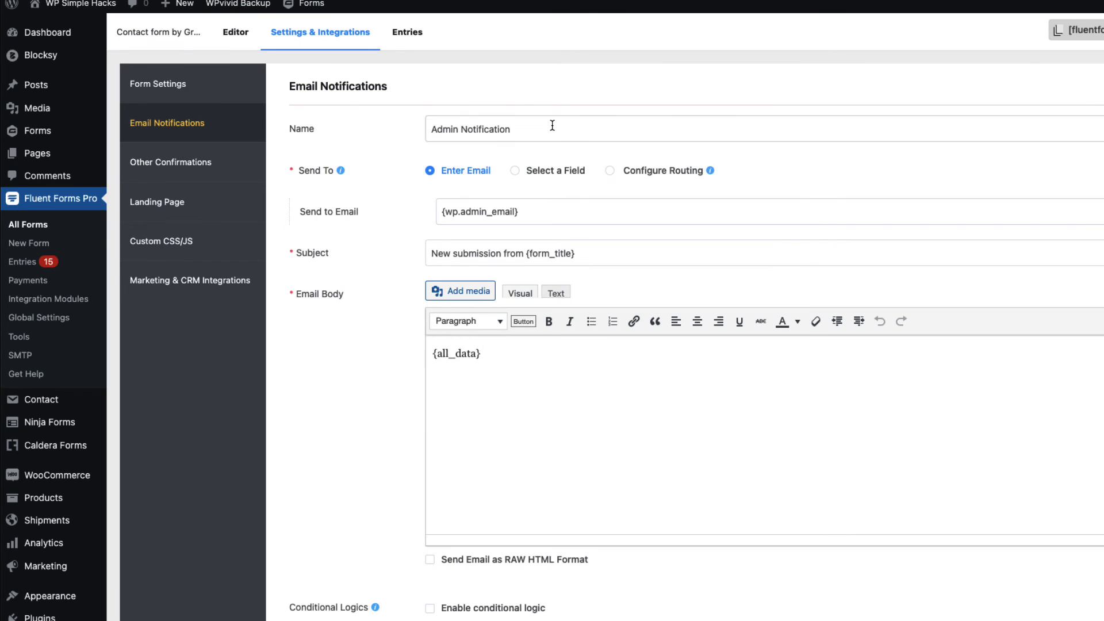
left_click(143, 90)
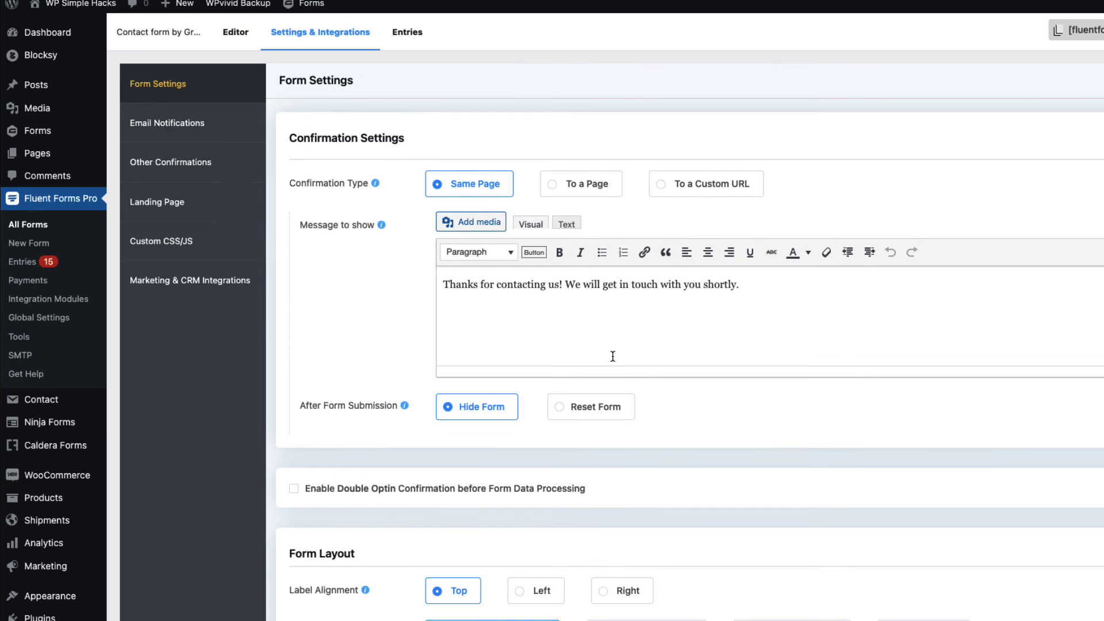
Step: Compare the imported Admin Notification with the original notification in Gravity Forms, examining its sender, subject and message fields
left_click(211, 130)
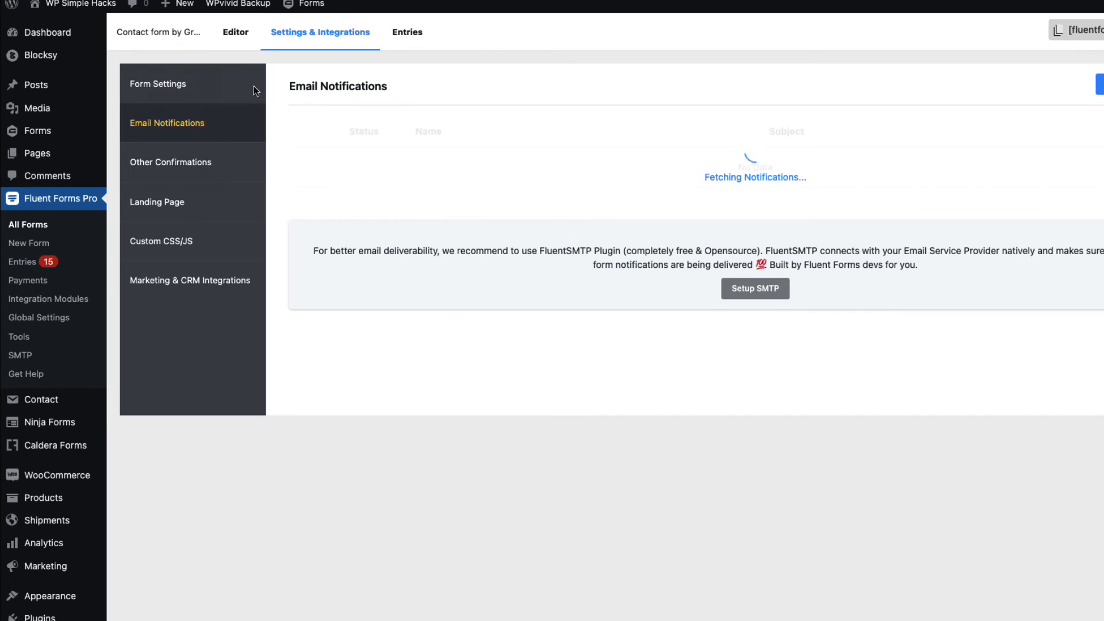
left_click(1092, 165)
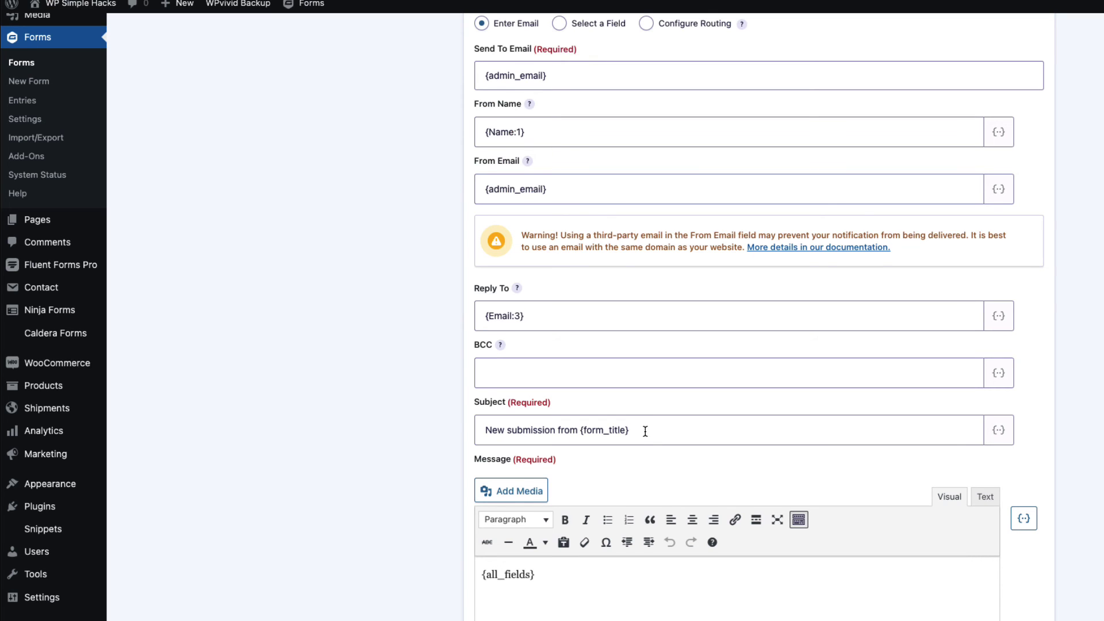
left_click_drag(646, 431, 481, 429)
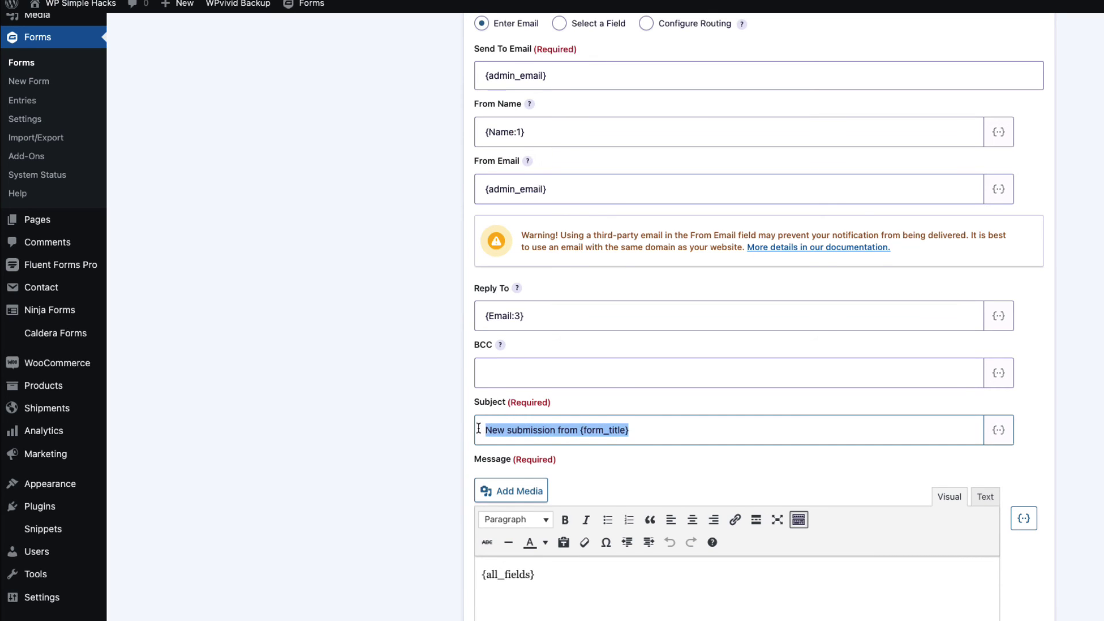
left_click(649, 430)
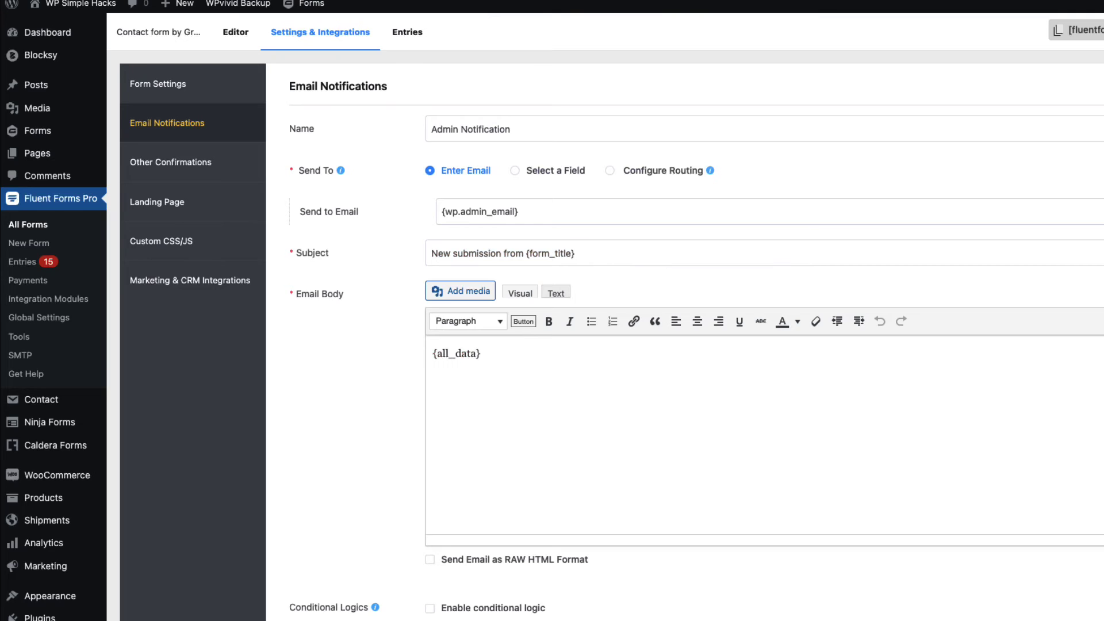
Step: Remove the {form_title} shortcode from the Admin Notification subject and look through the available shortcodes for a replacement
left_click_drag(544, 251, 506, 251)
key("BackSpace")
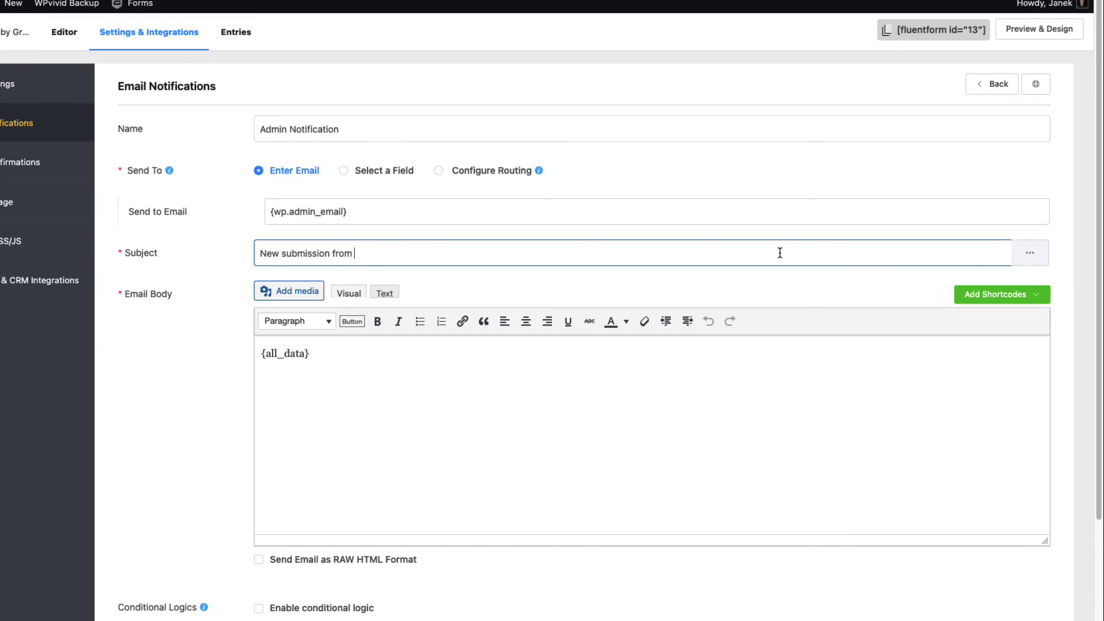
left_click(1029, 253)
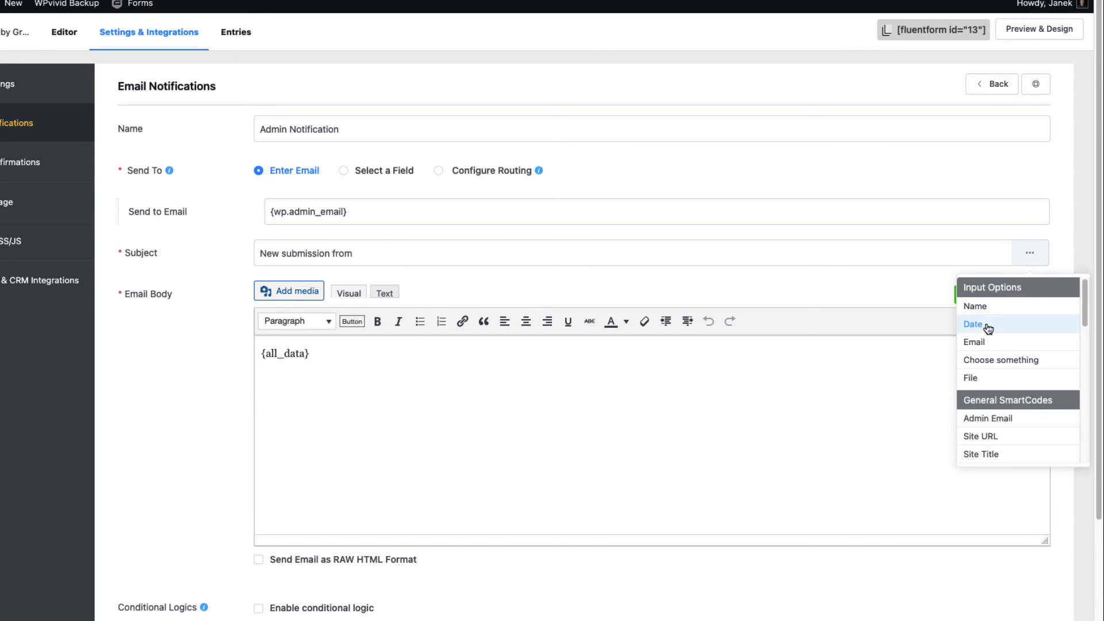
scroll(994, 345, "down", 5)
scroll(998, 380, "down", 5)
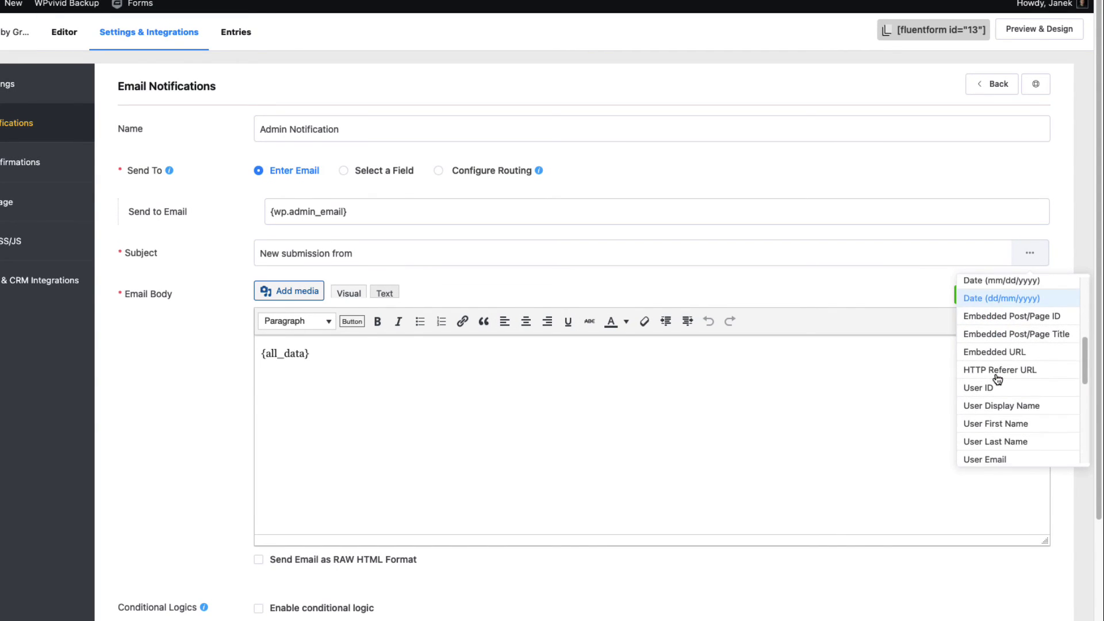
scroll(998, 379, "down", 3)
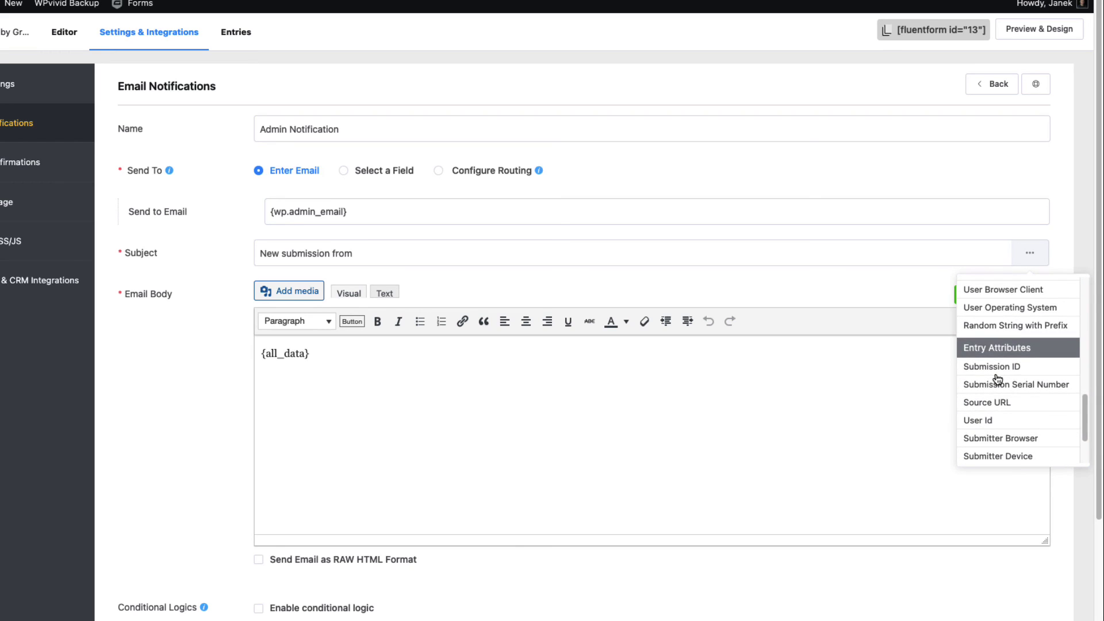
scroll(999, 379, "up", 10)
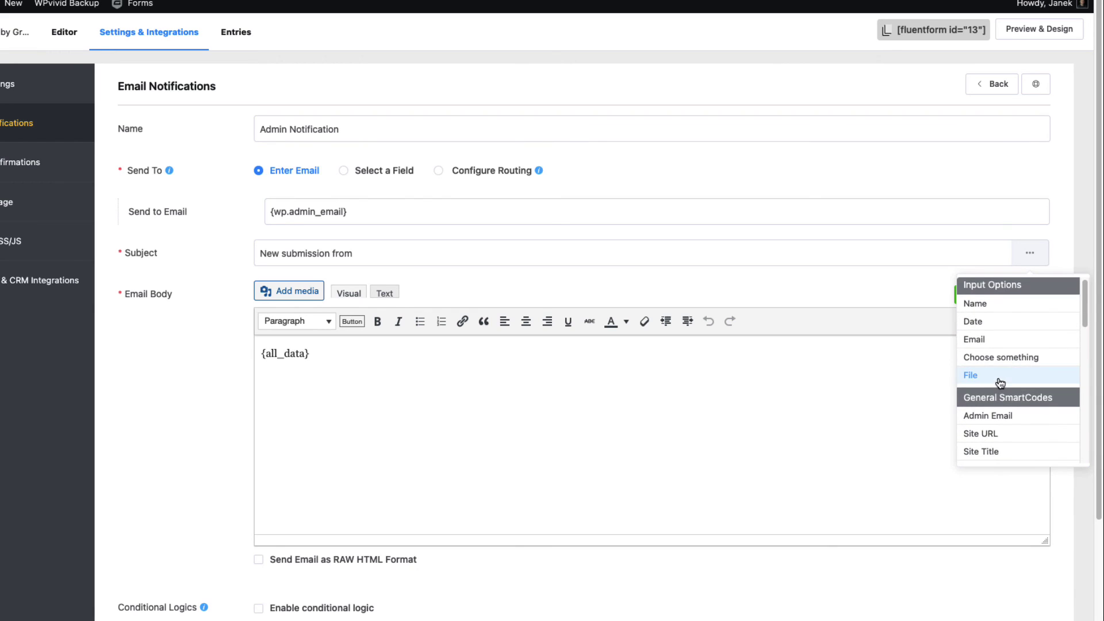
left_click(367, 262)
Step: Replace the From Name shortcode in the notification's advanced settings with the form's Name field shortcode, {inputs.input_text}
scroll(403, 230, "down", 3)
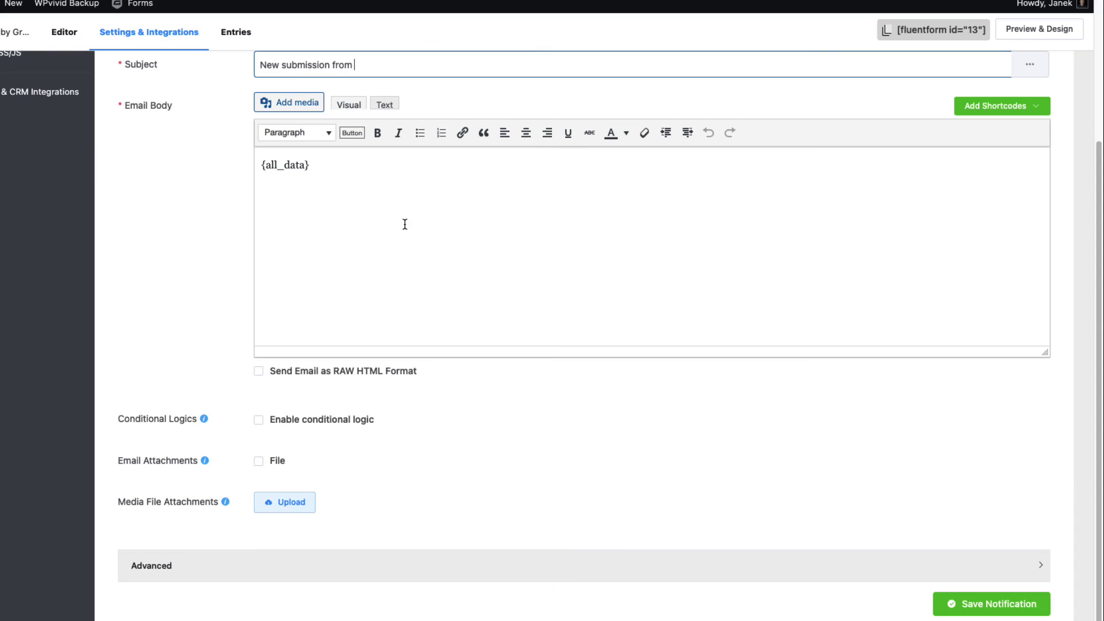
left_click(414, 564)
scroll(345, 460, "down", 4)
left_click_drag(286, 371, 259, 370)
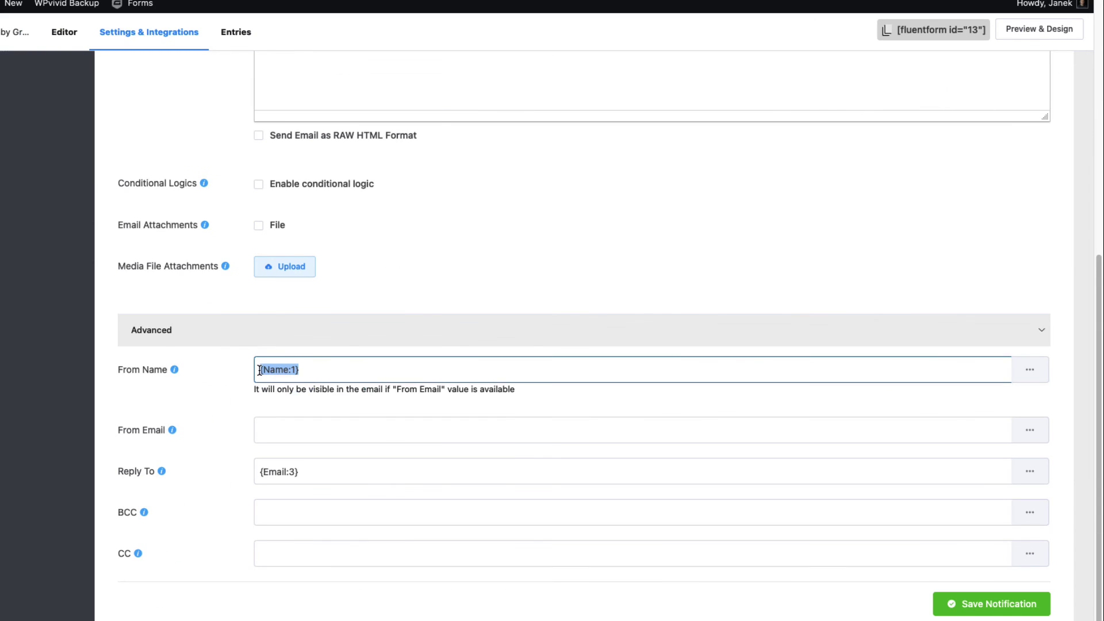
key("BackSpace")
left_click(1032, 389)
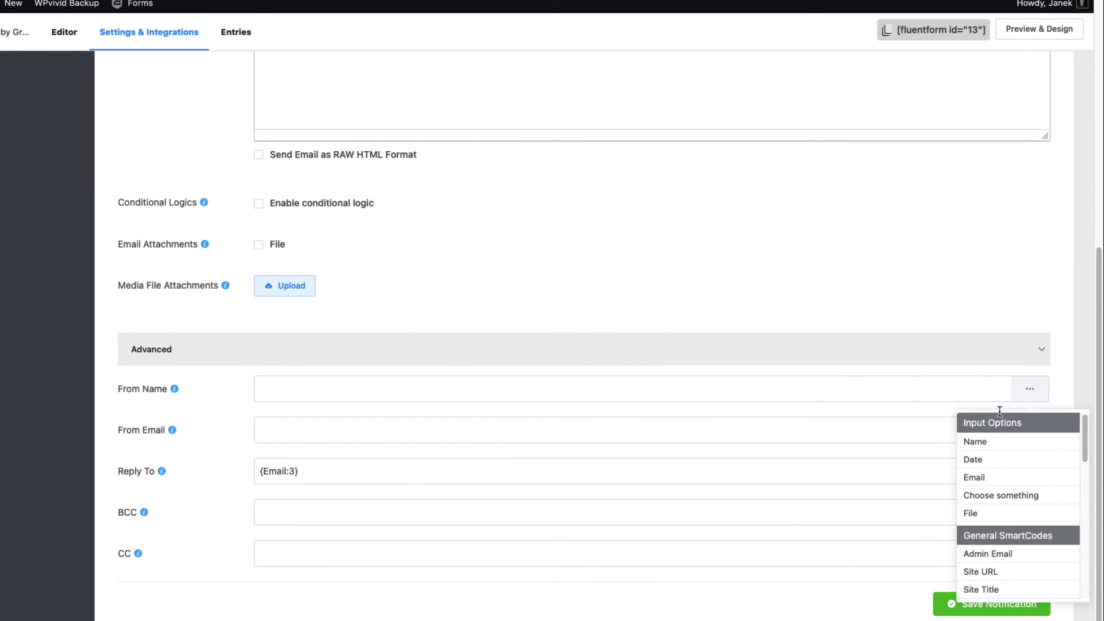
left_click(975, 441)
Step: Replace the unconverted Reply To shortcode with the form's Email field shortcode and save the notification
left_click(316, 490)
key("ctrl+a")
key("BackSpace")
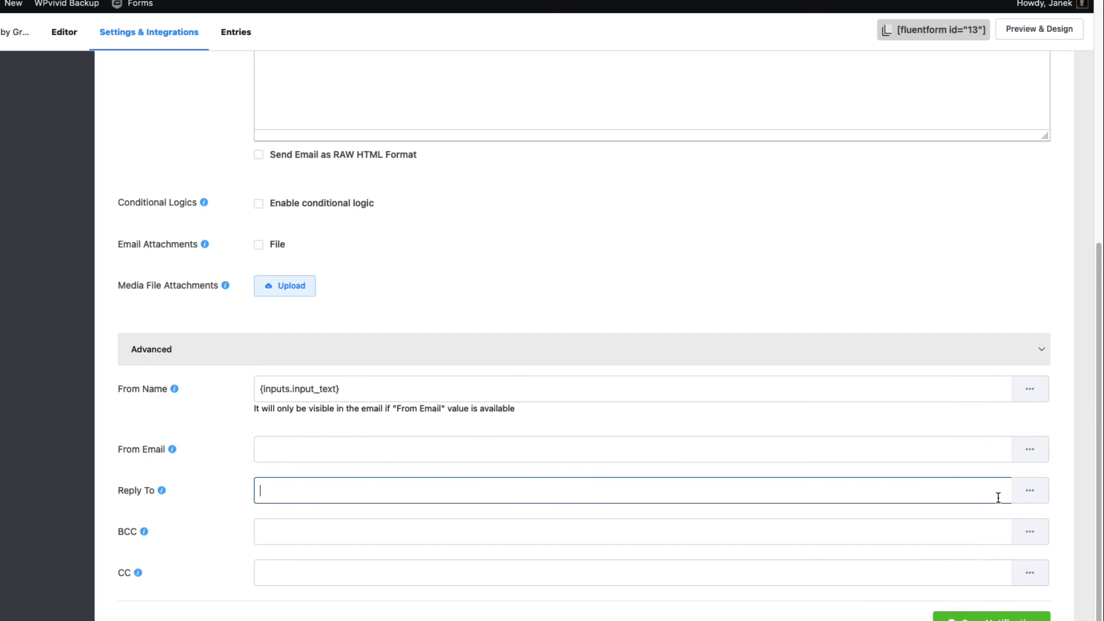
left_click(1029, 490)
left_click(980, 524)
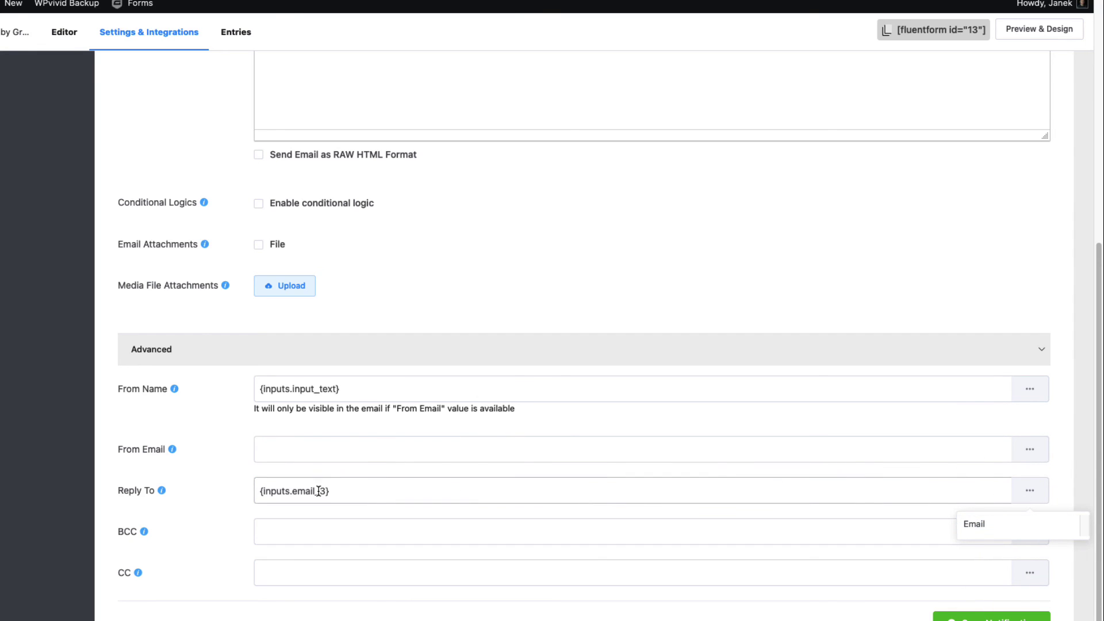
left_click(992, 617)
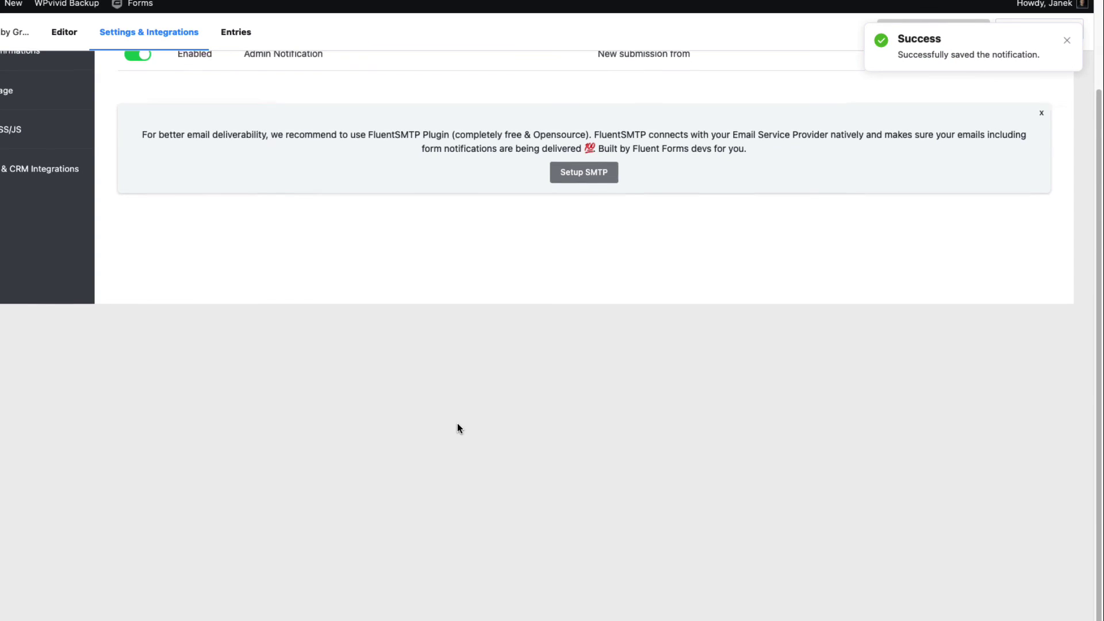
scroll(458, 427, "up", 2)
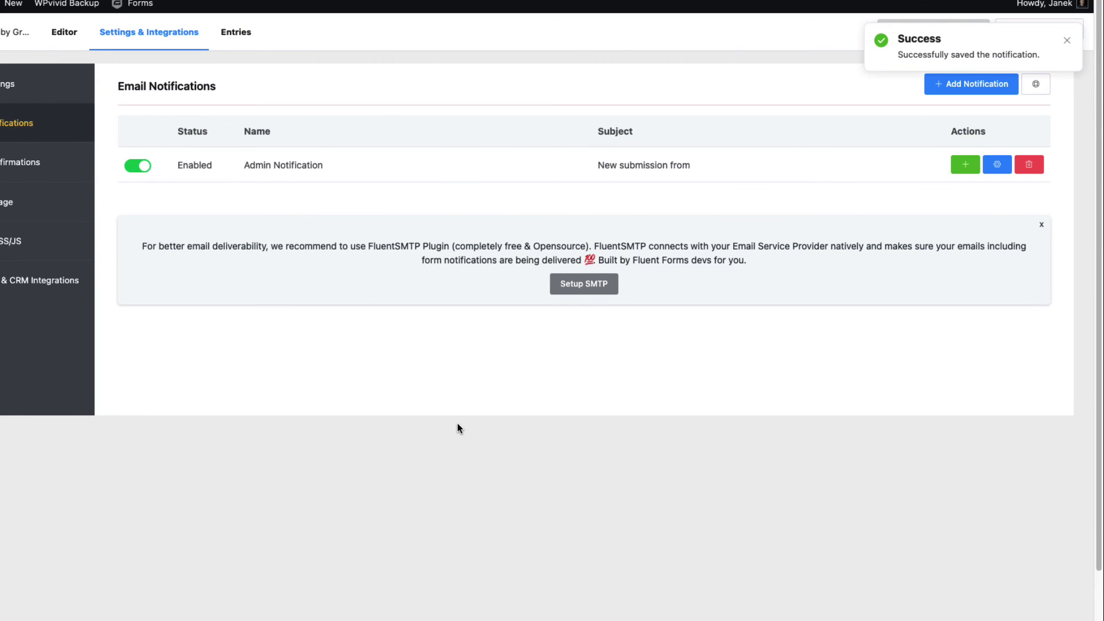
Step: View the Contact Form 7 forms list and check the Fluent Forms migrator for the plugins it can import from
mouse_move(56, 407)
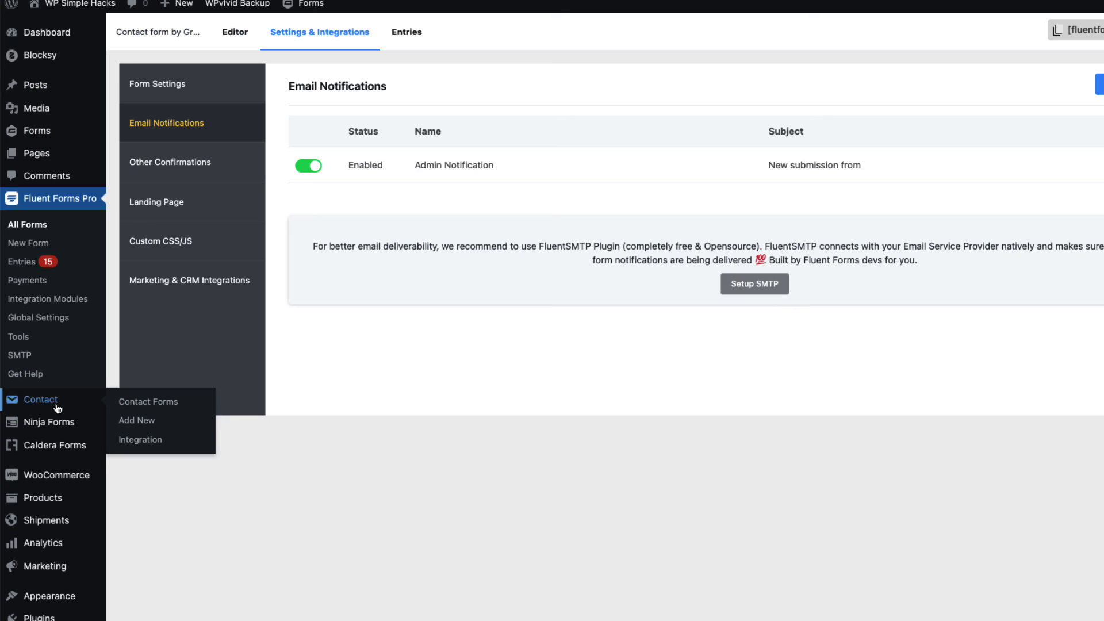
left_click(57, 408)
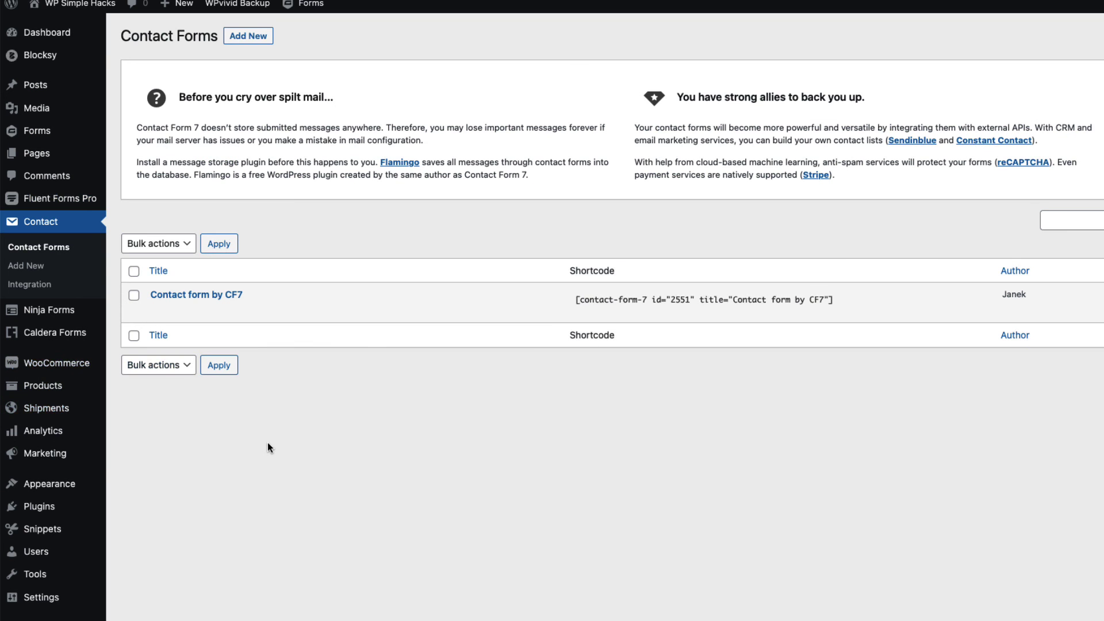
mouse_move(85, 201)
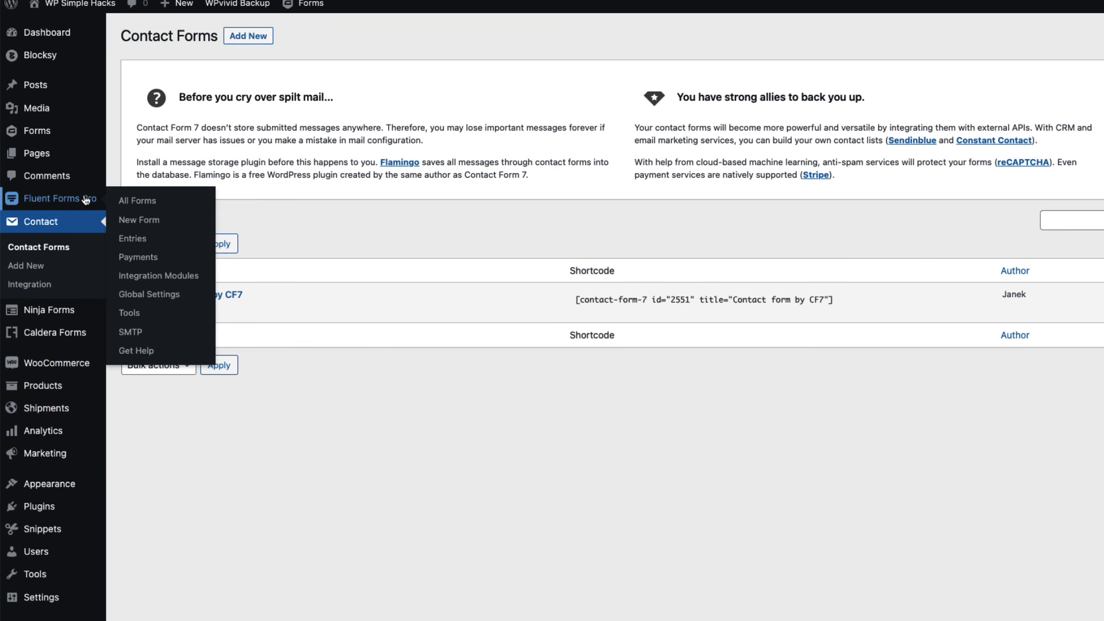
left_click(130, 313)
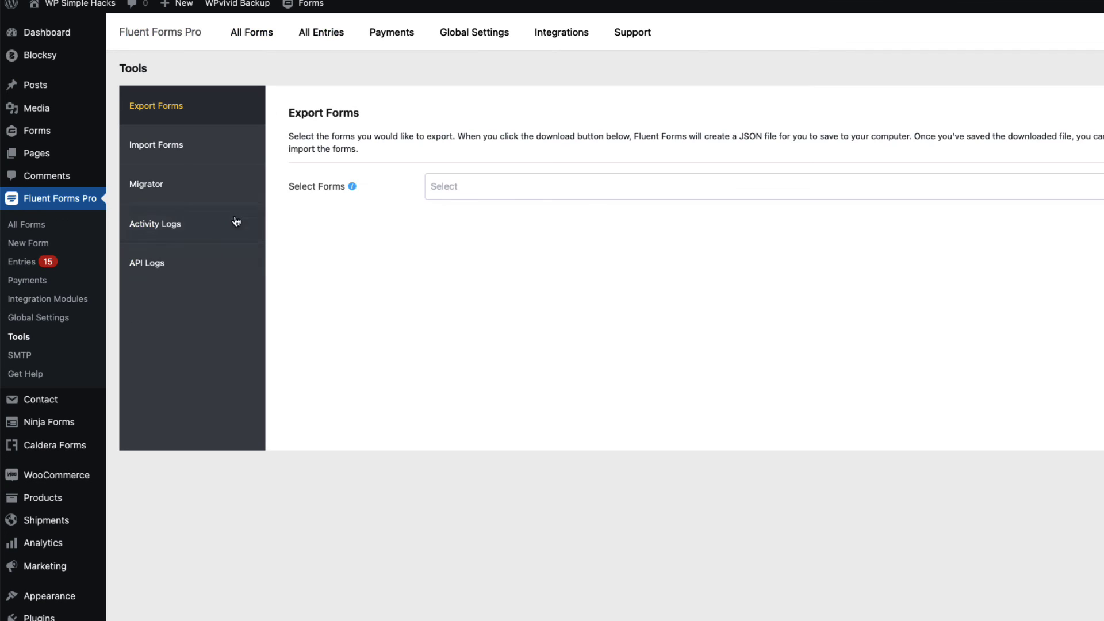
left_click(163, 187)
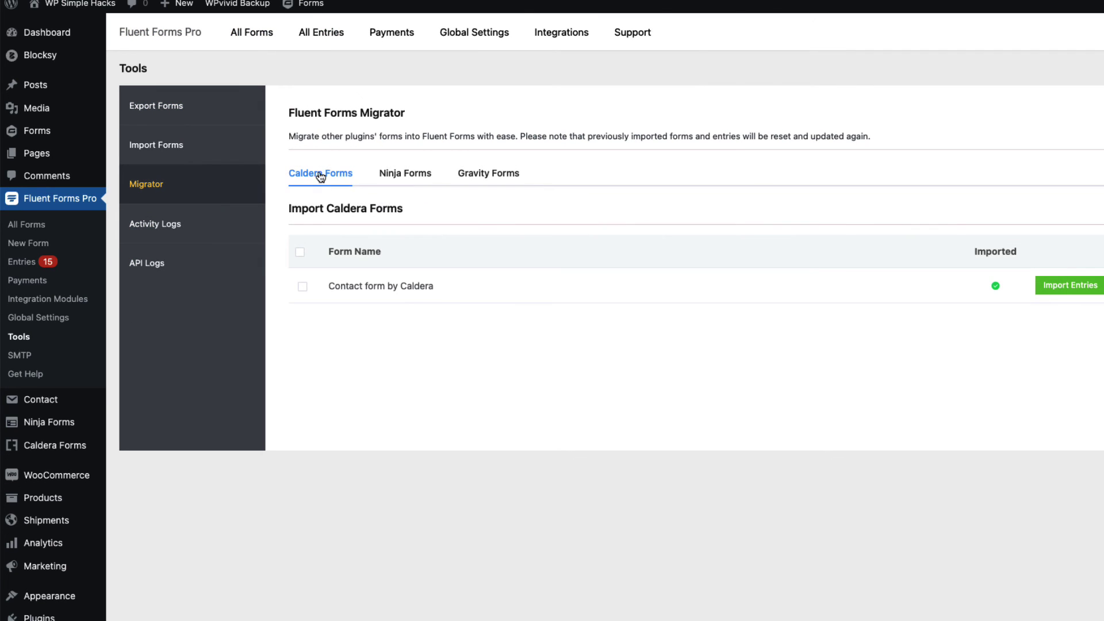